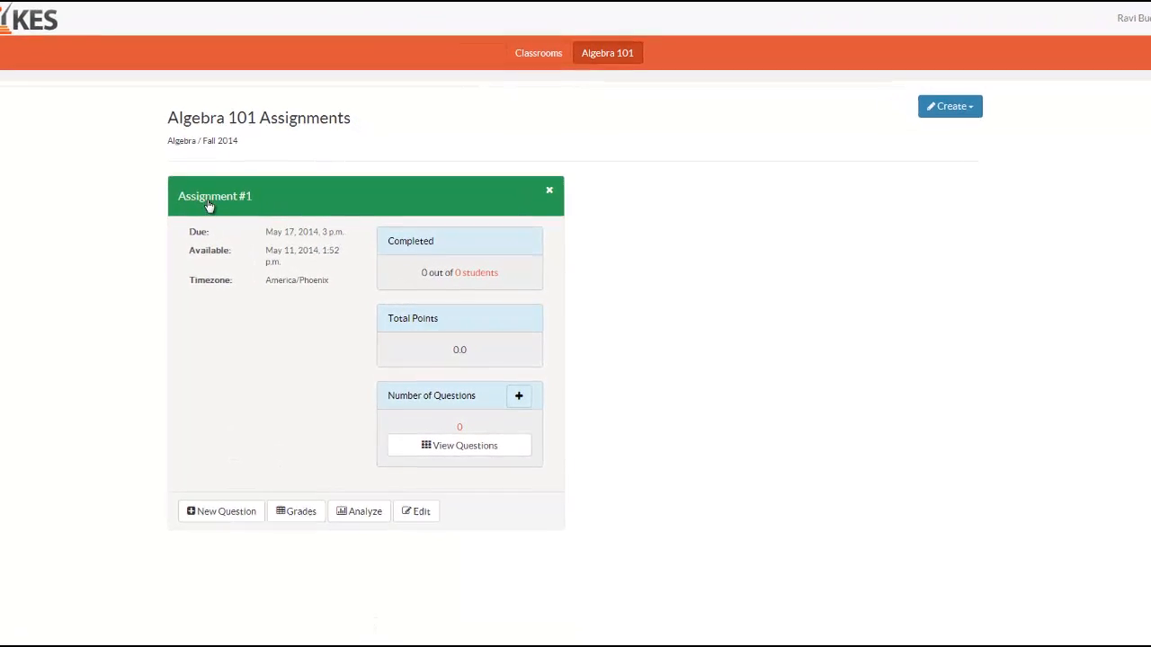
Create a new question in Assignment #1 and title it "Factoring a Quadratic Equation".
click(205, 198)
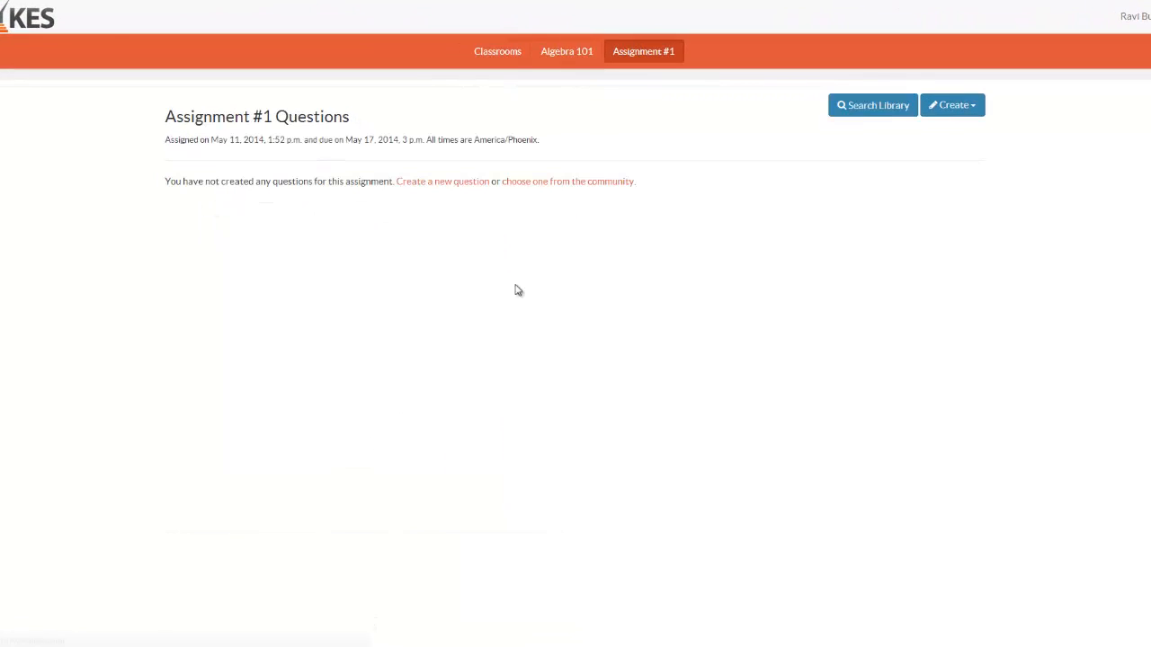
click(953, 111)
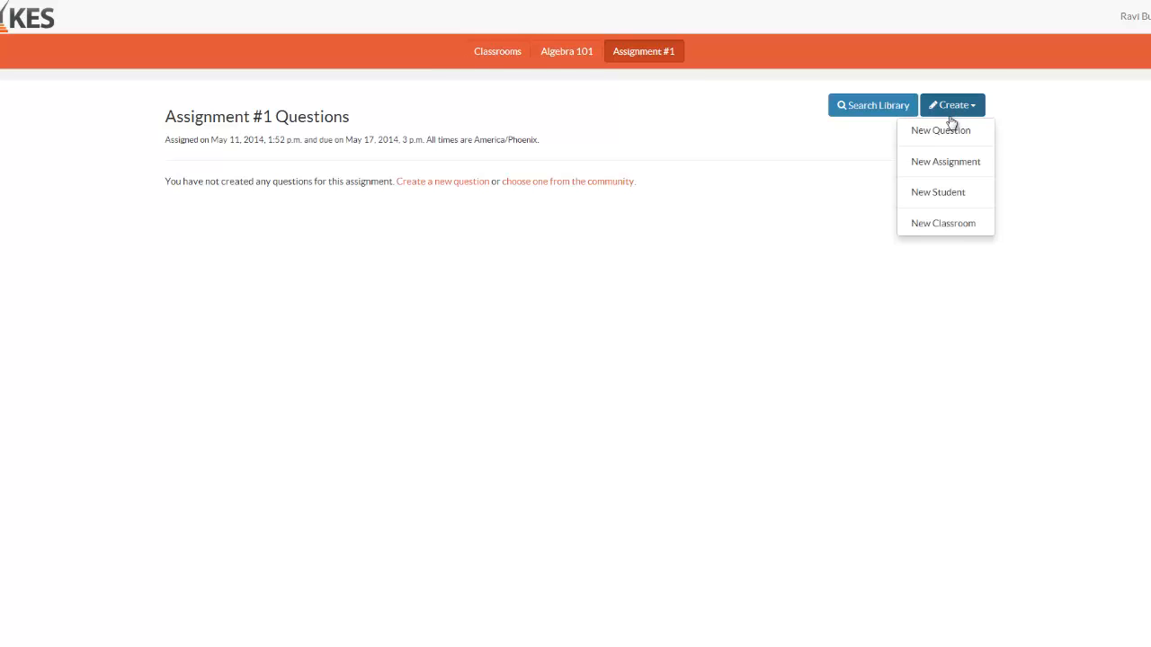
click(943, 133)
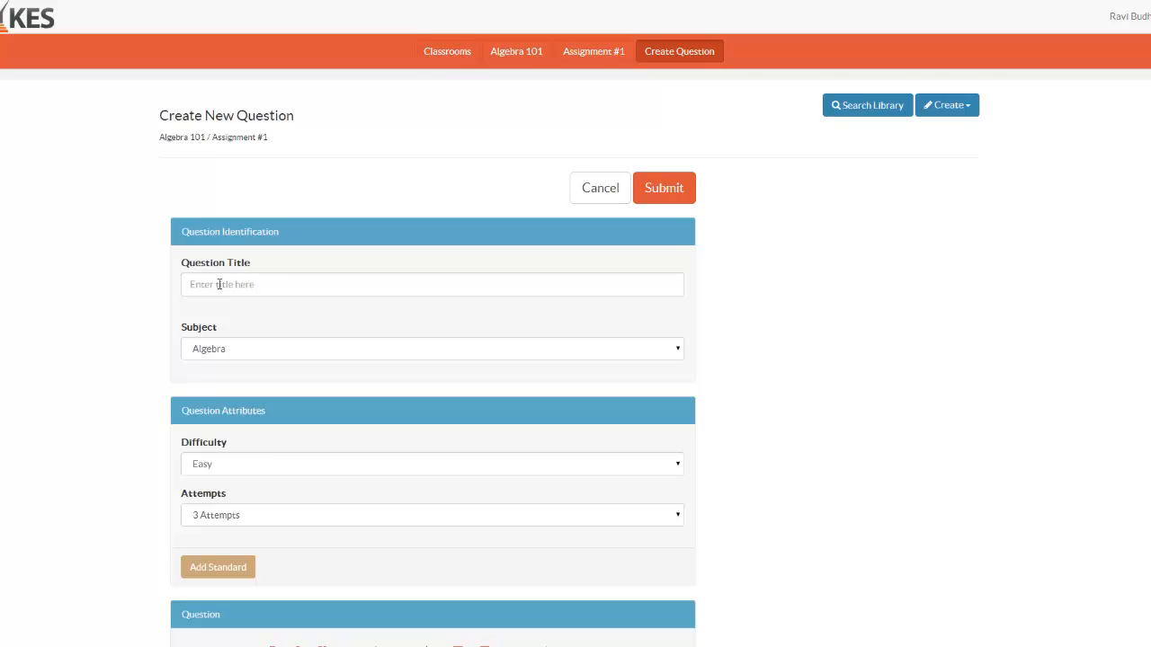
click(220, 284)
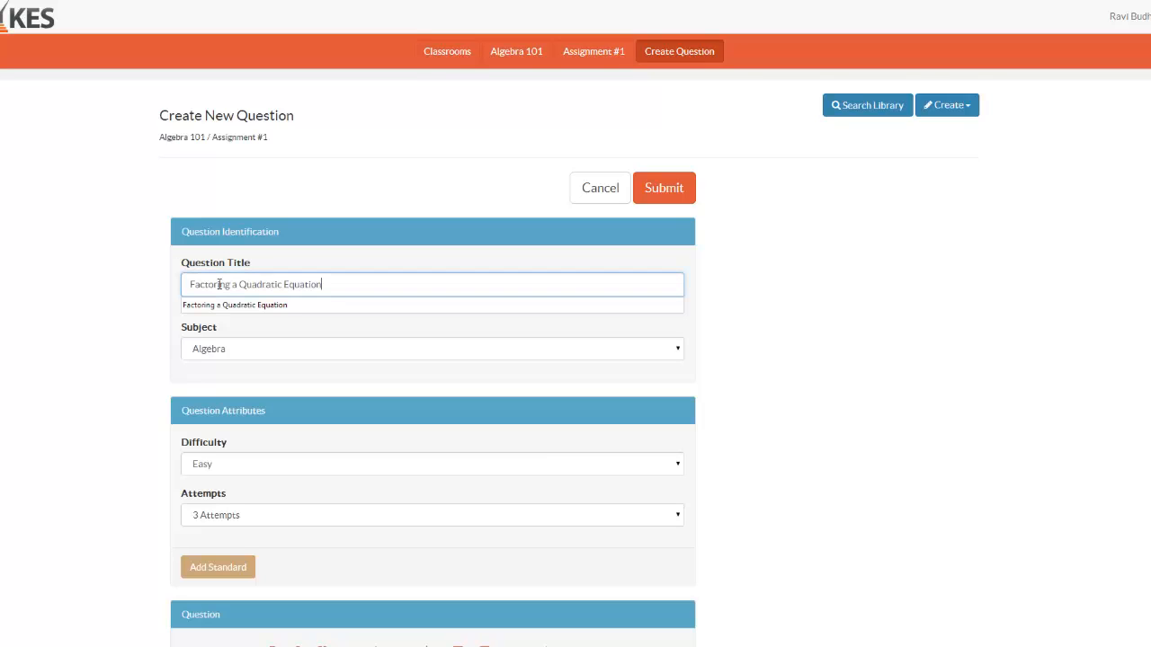
click(219, 304)
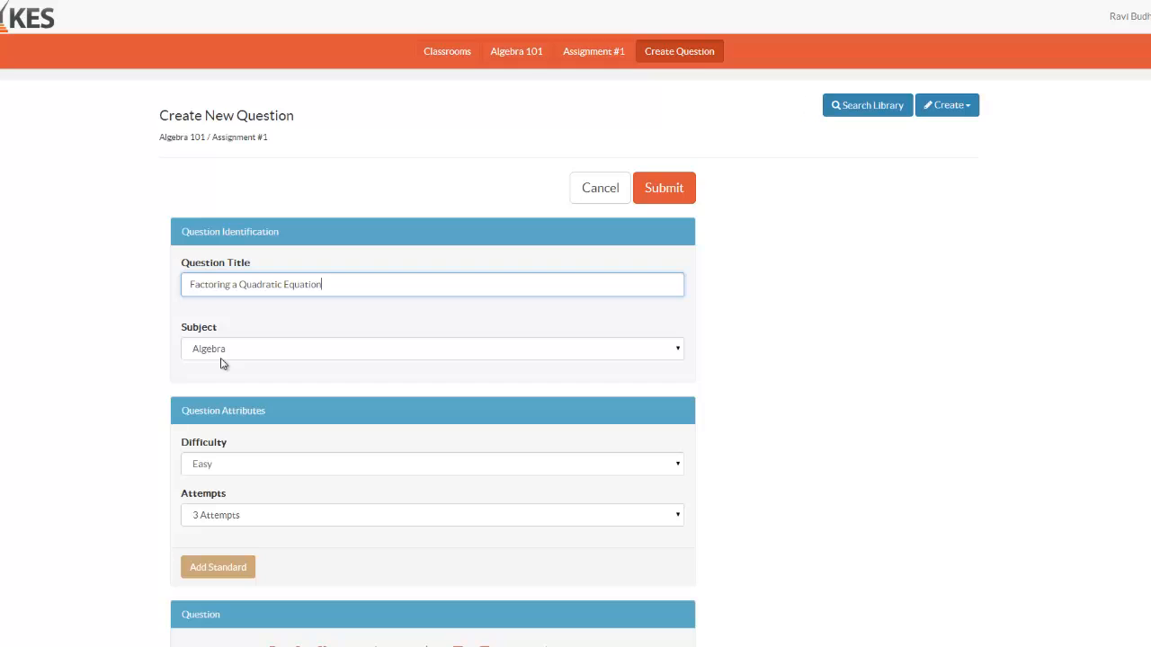
Set the question's difficulty to Medium and allow 4 attempts.
click(215, 471)
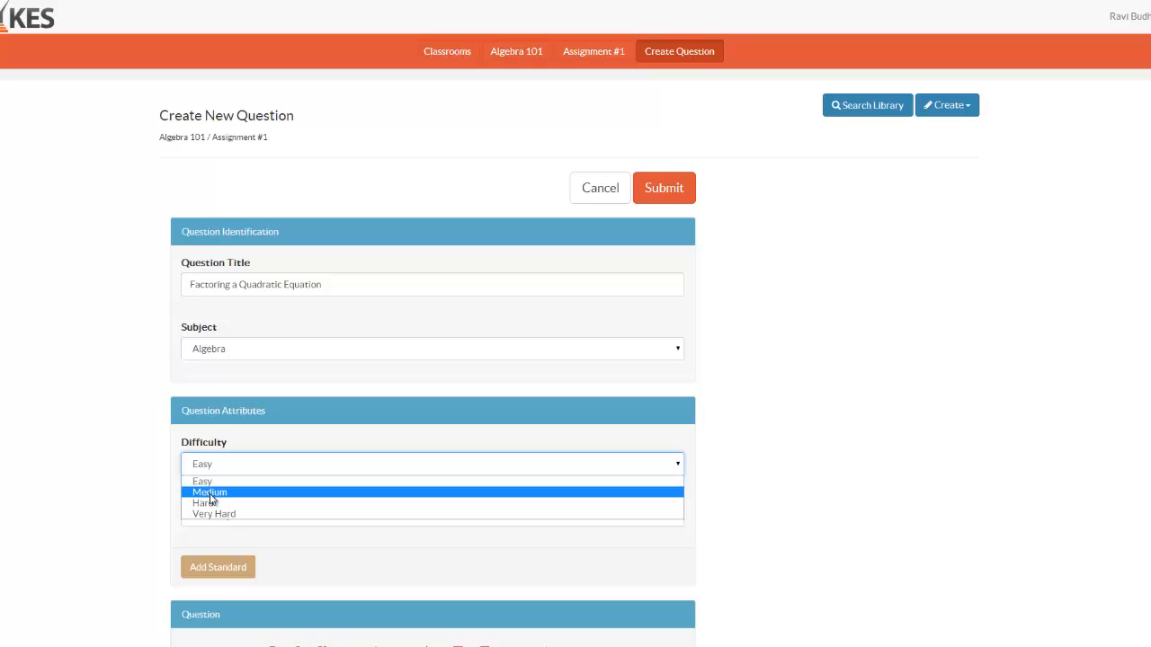
click(211, 493)
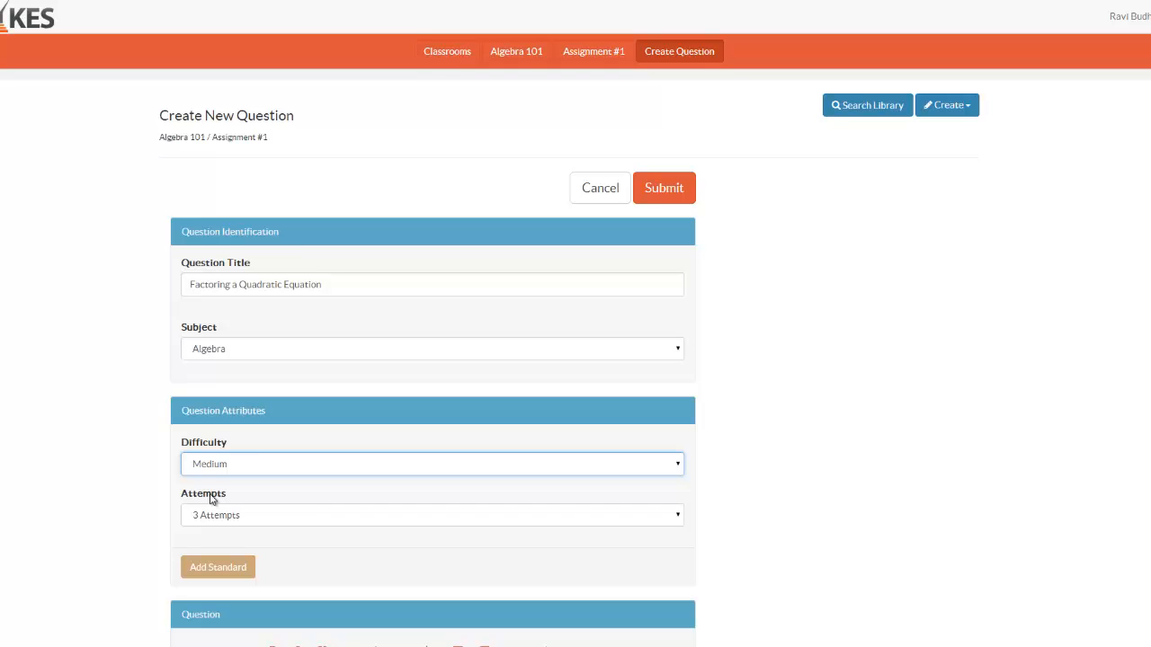
click(223, 518)
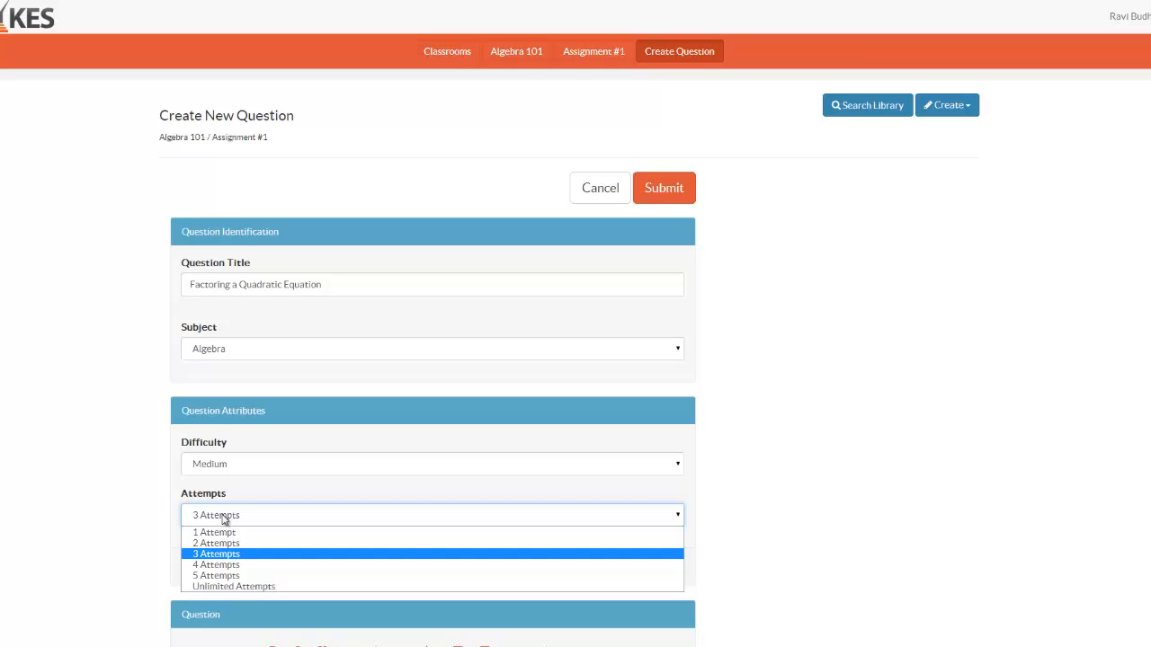
click(220, 565)
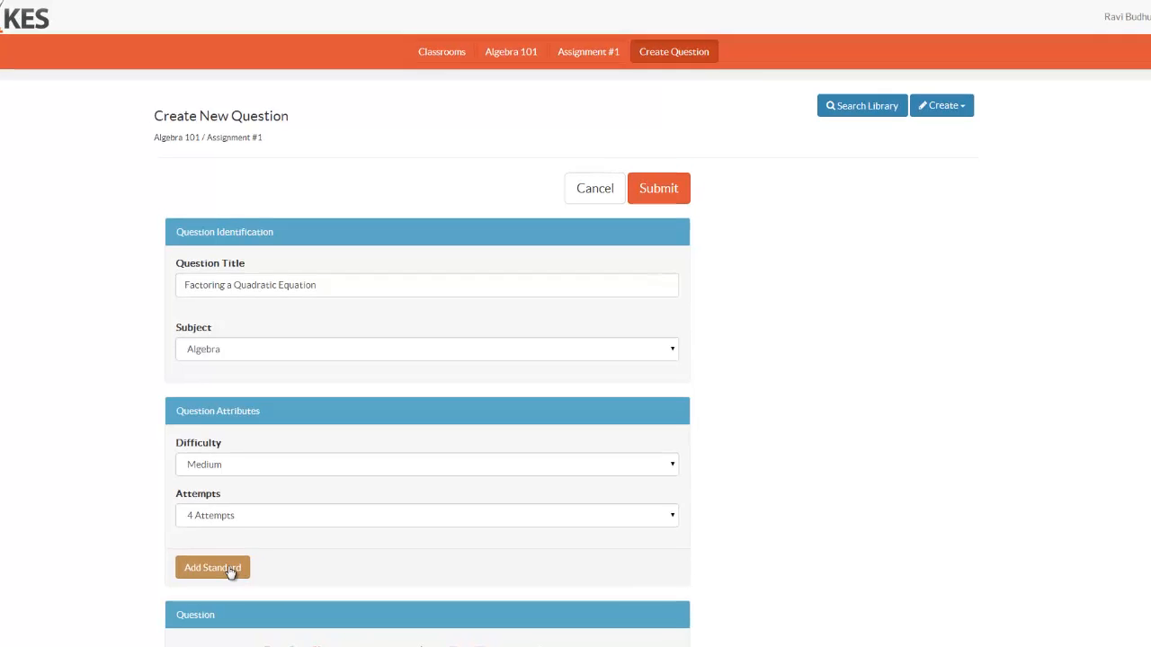
Search the CCSS - Common Core State Standards for "factoring quadractic equations" to find standards for the question.
click(195, 573)
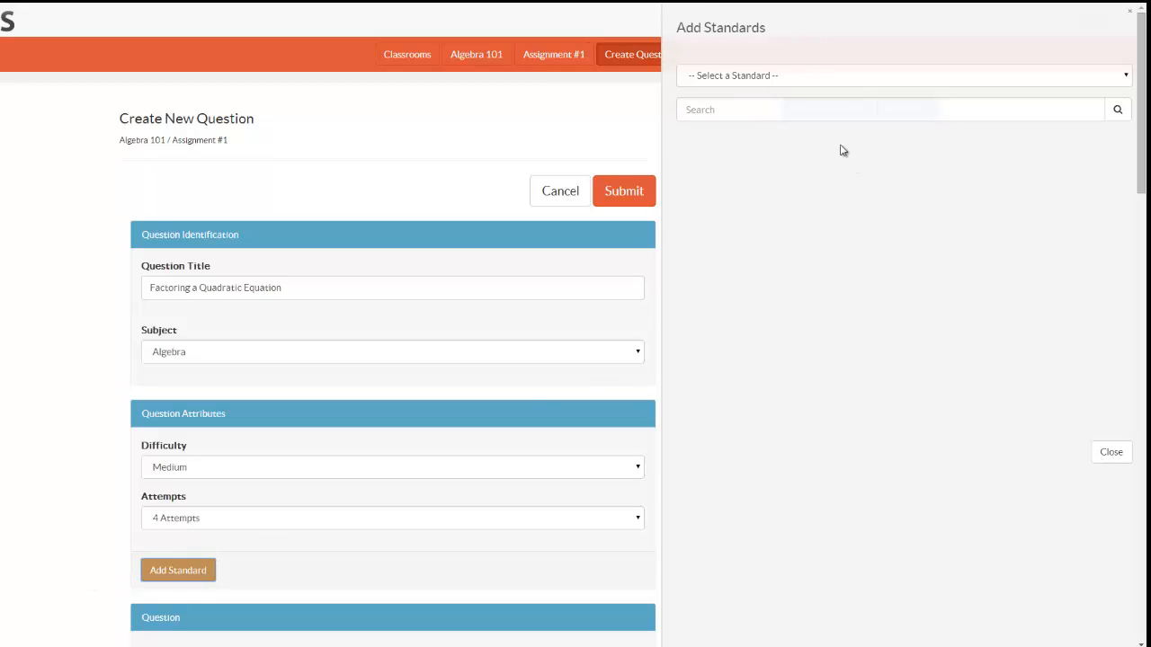
click(741, 79)
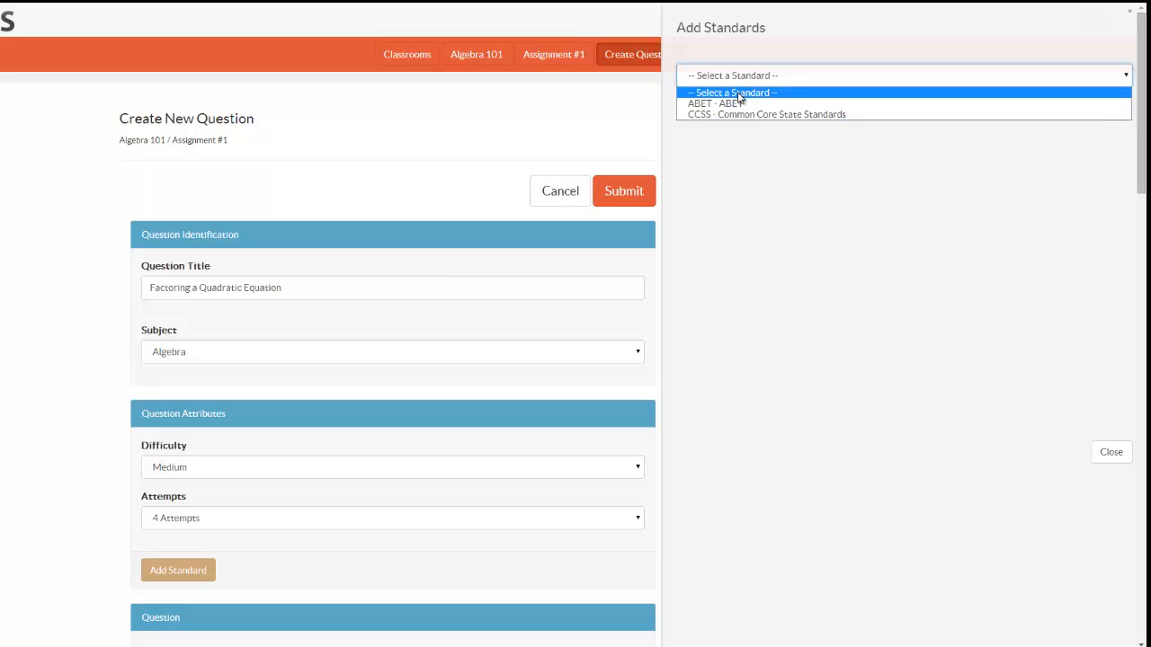
click(738, 114)
click(737, 112)
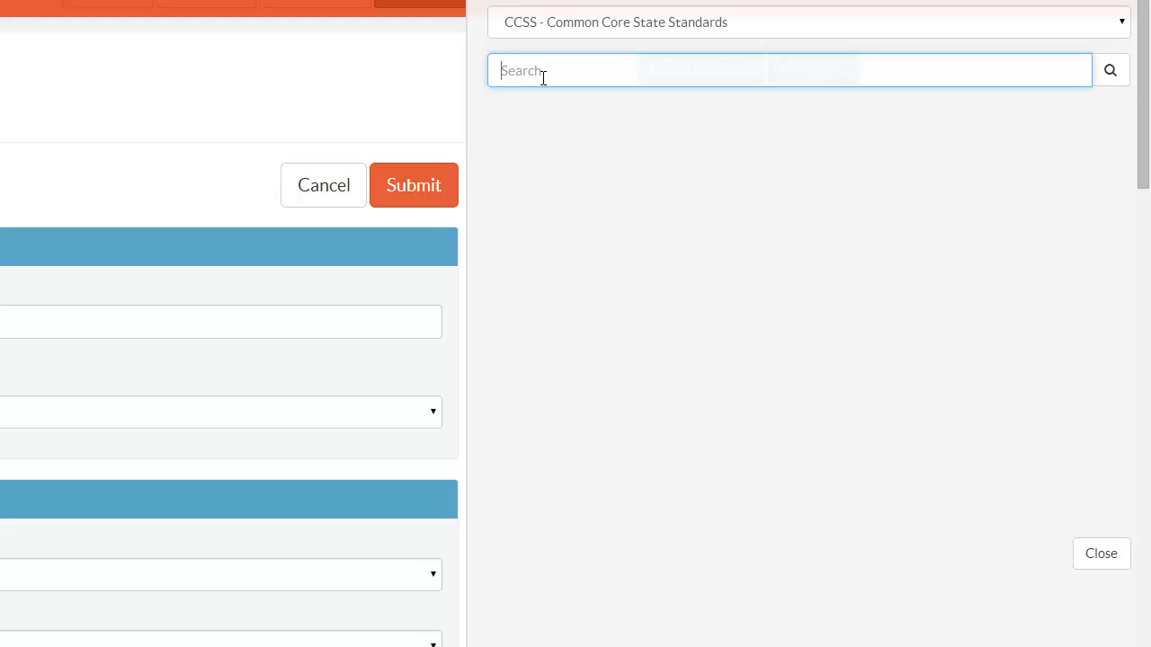
text(factoring quadractic equations)
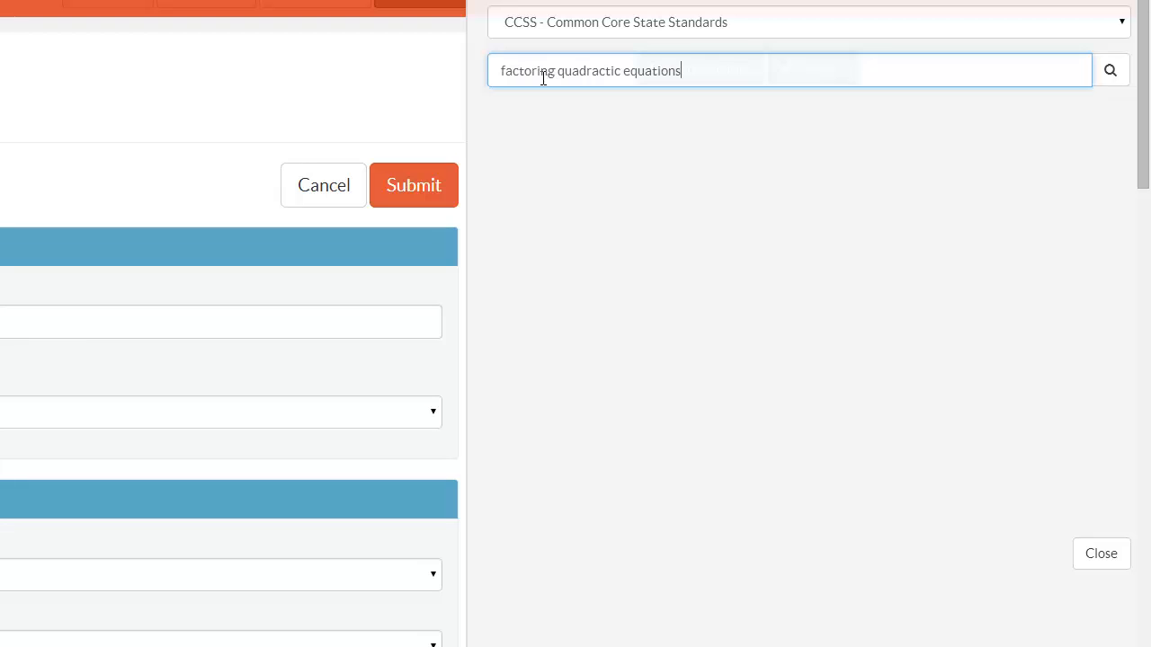
click(1104, 88)
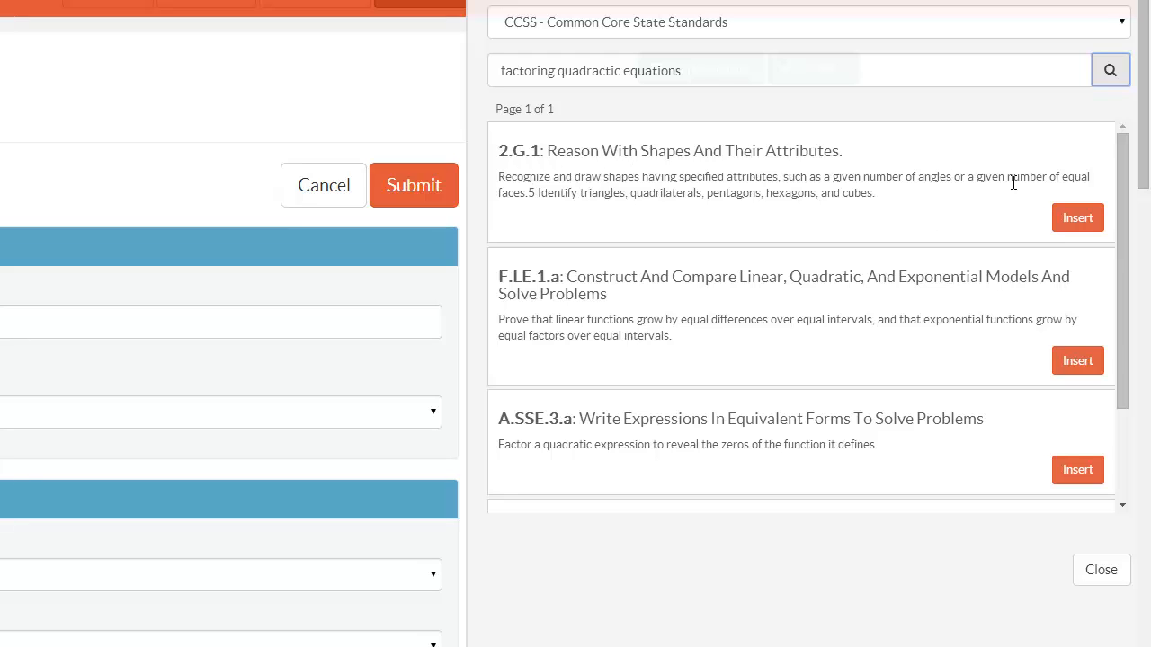
Add the standards A.SSE.3.a and A.REI.4.b to the question and close the standards search.
drag(1131, 159, 1134, 295)
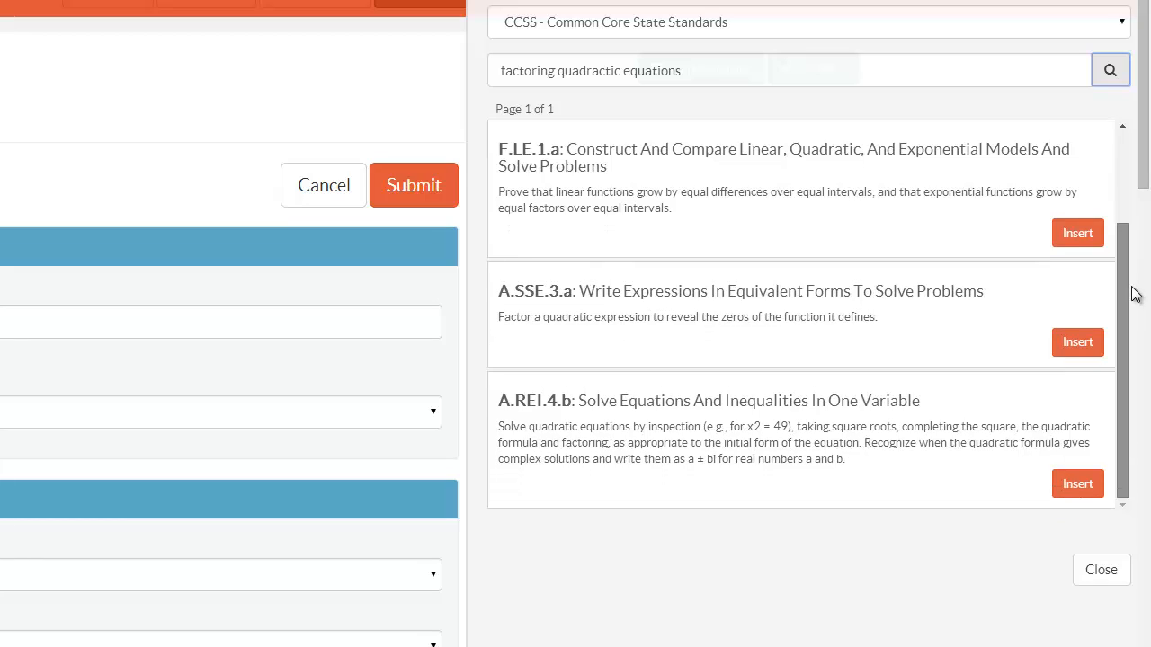
click(1074, 352)
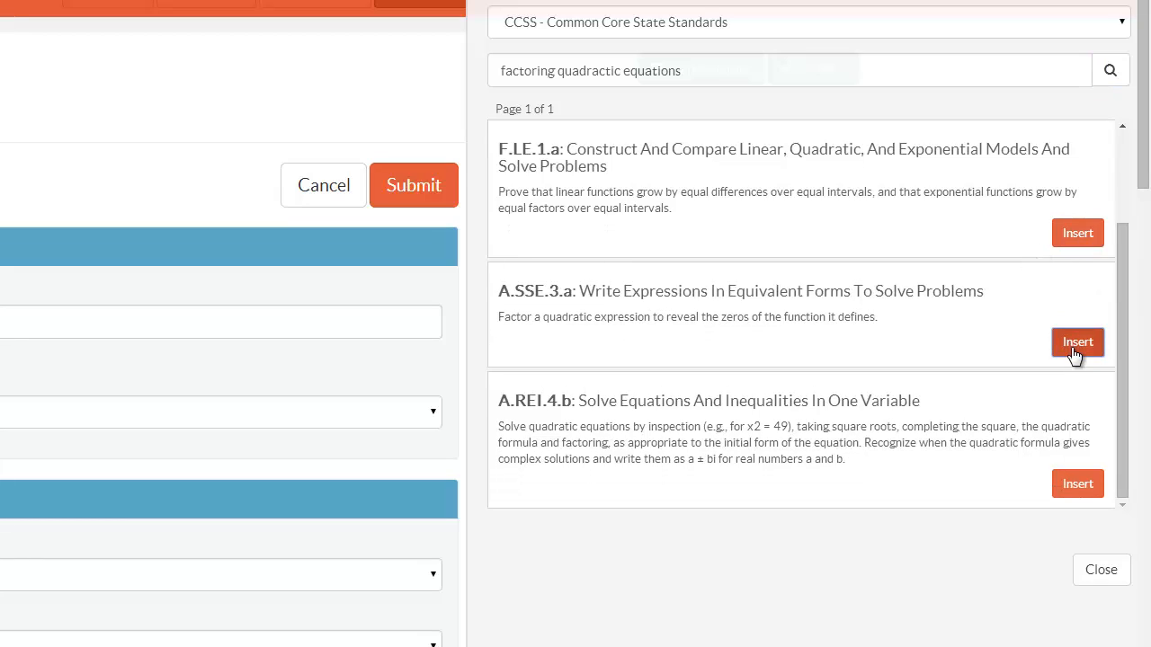
click(1077, 488)
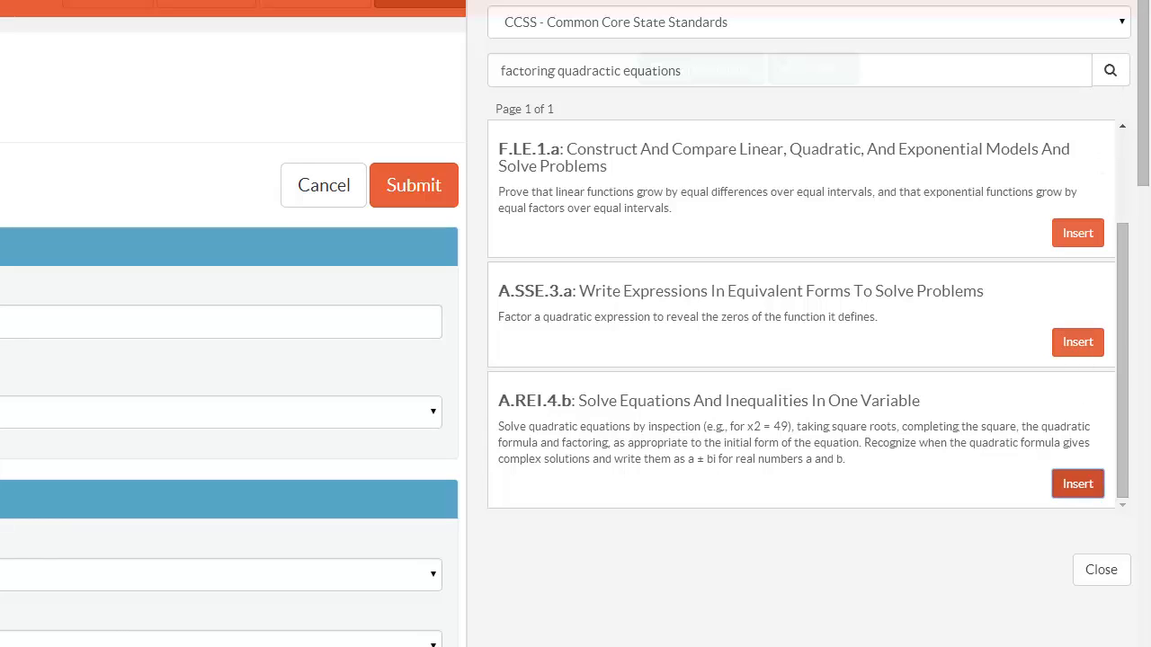
click(1100, 570)
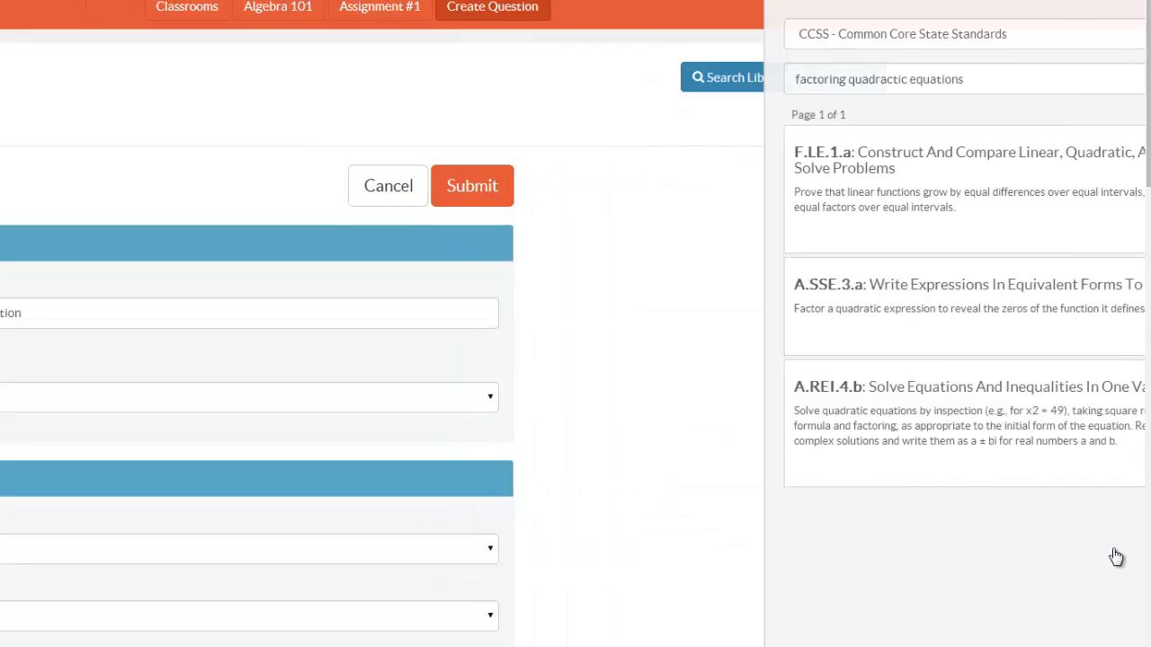
Enter "Factor this quadratic equation:" as the question text.
scroll(52, 453, down, 2)
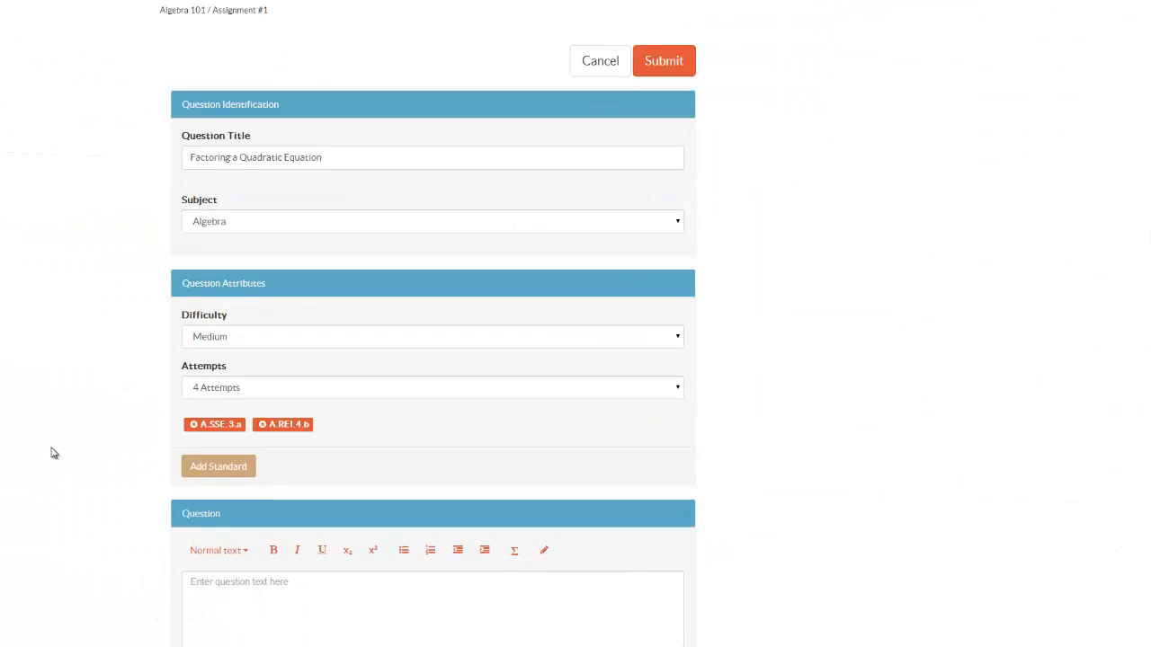
scroll(53, 452, down, 4)
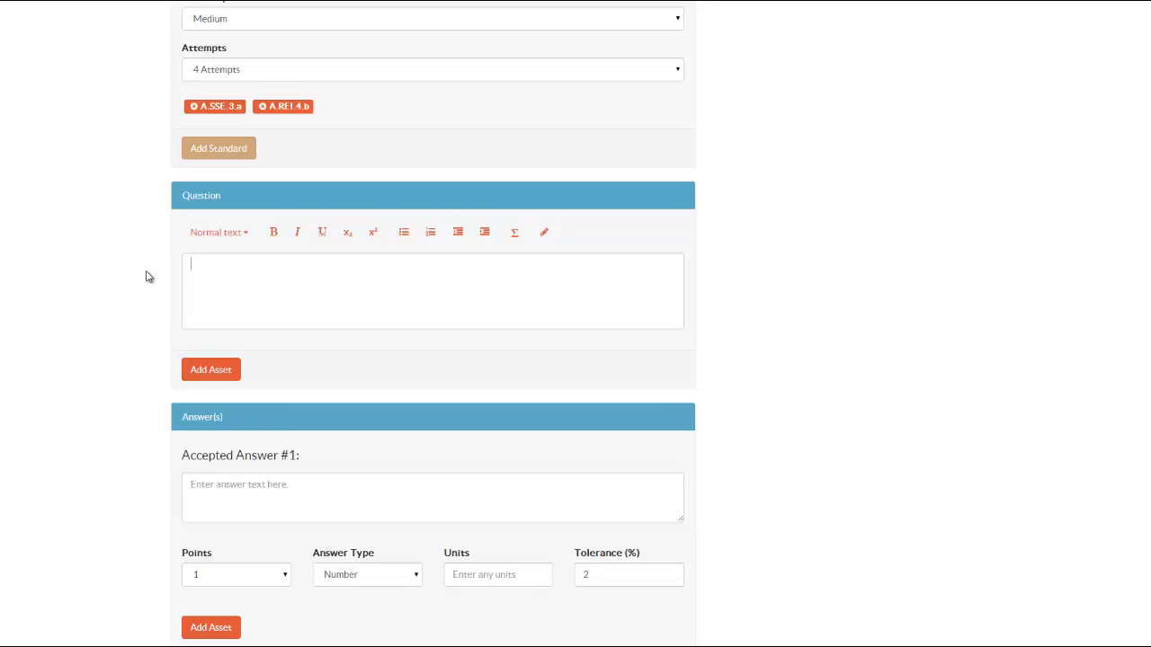
text(Factor this quadratic equation:)
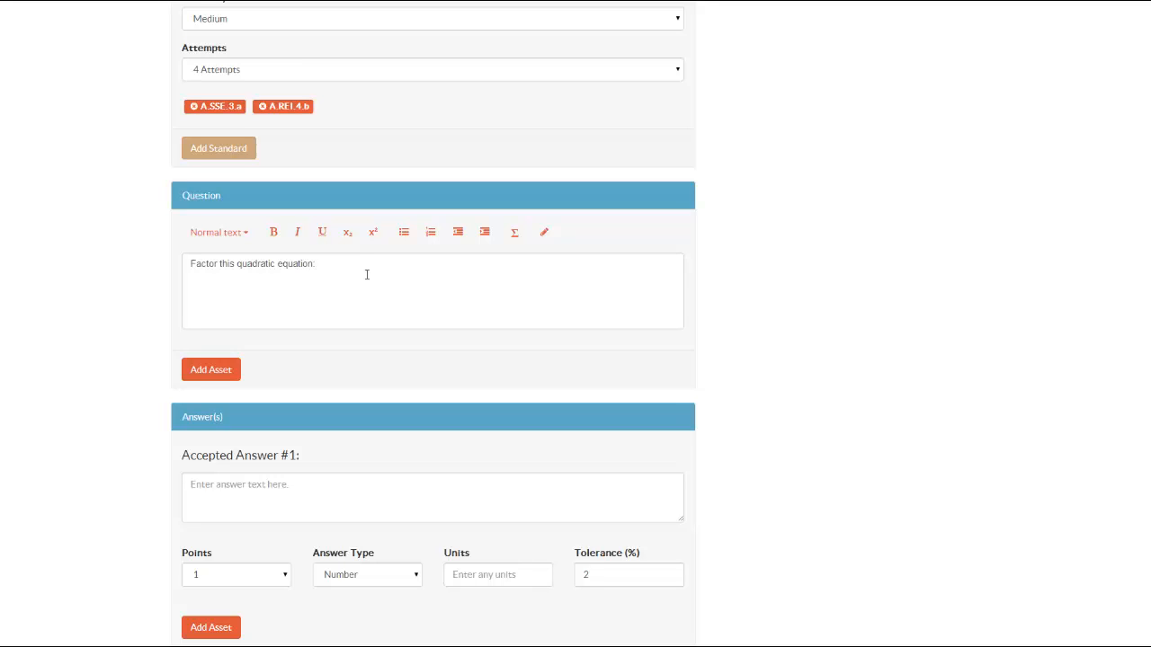
Insert the equation x^2+7x+12 after the question text.
click(510, 235)
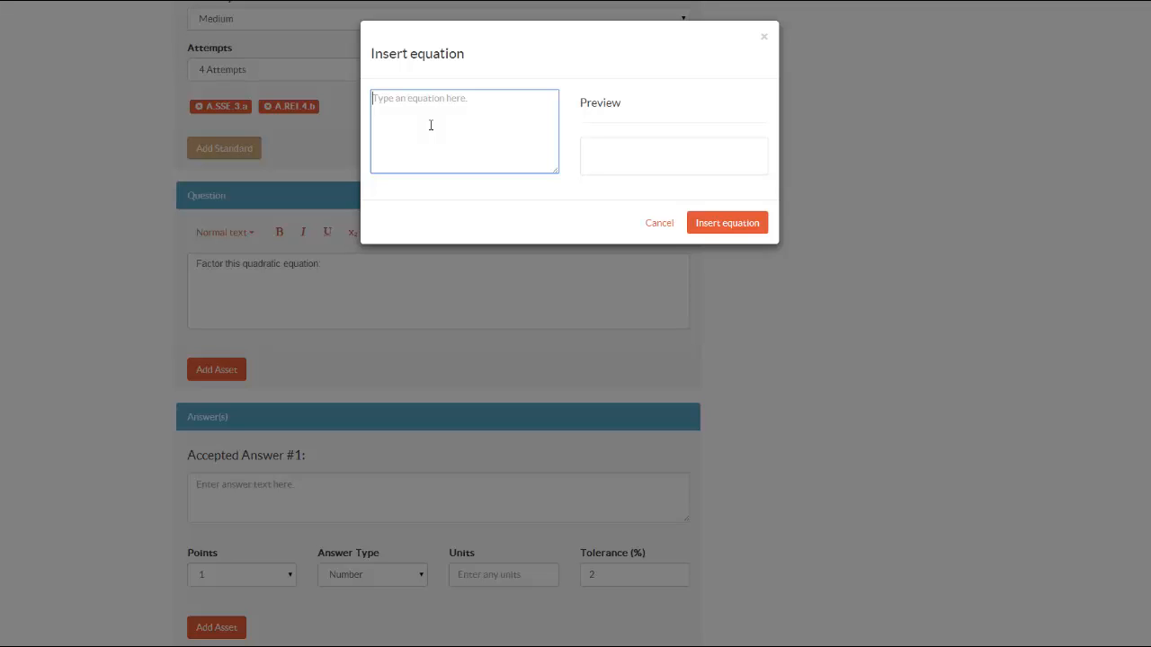
text(x^2+7)
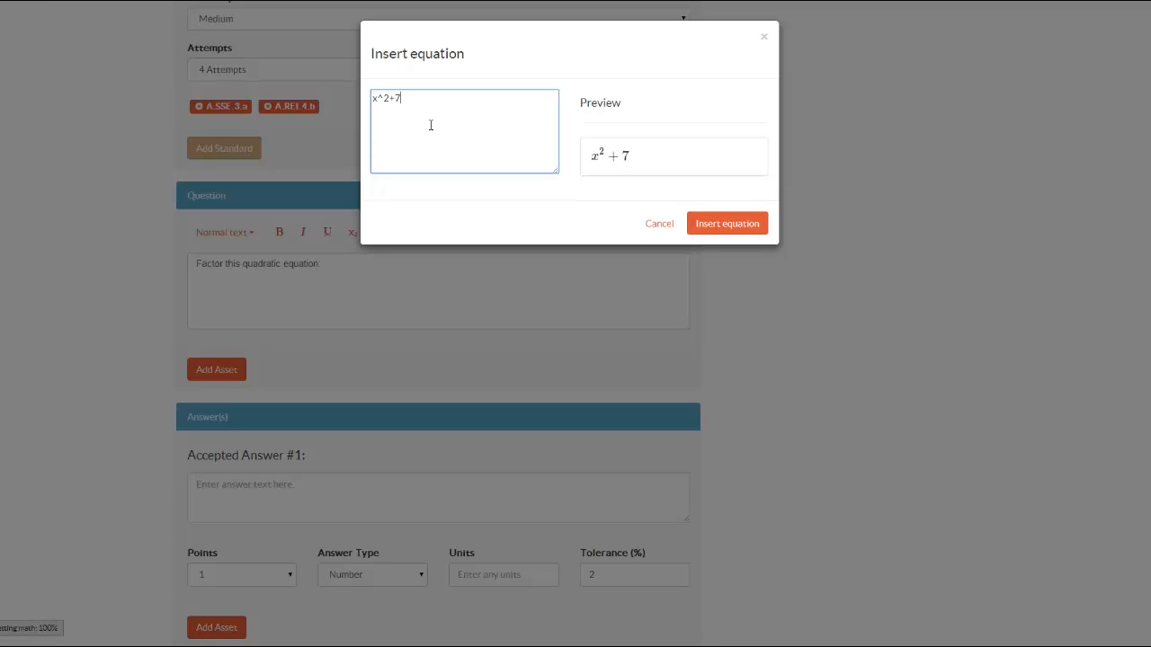
text(x+)
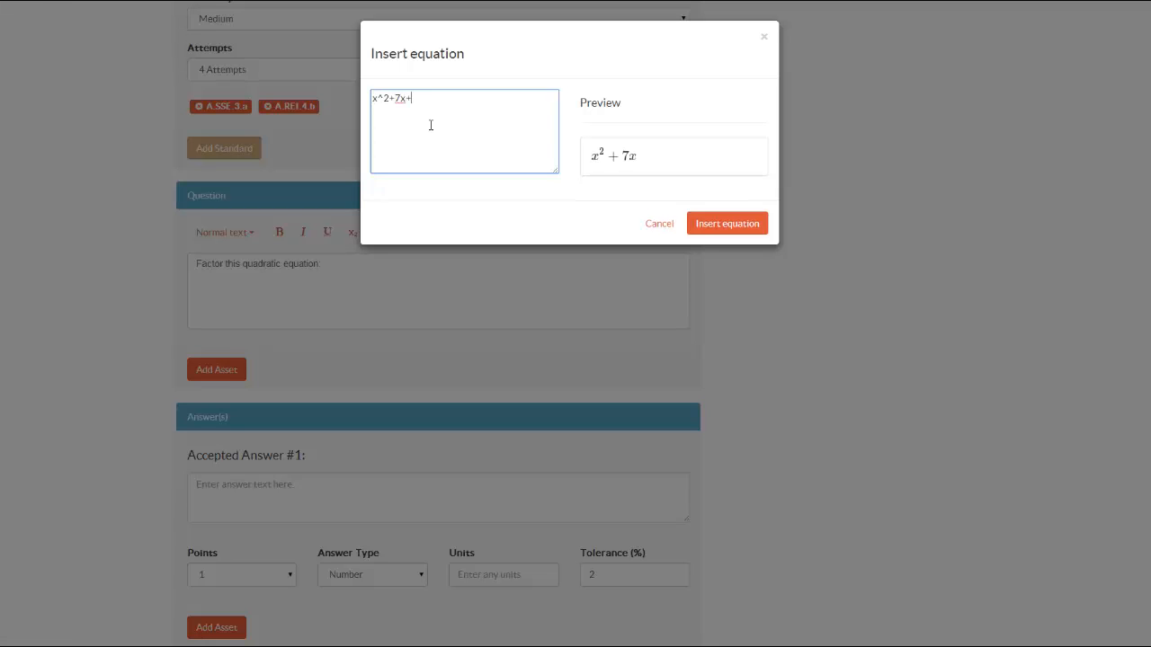
text(12)
click(713, 228)
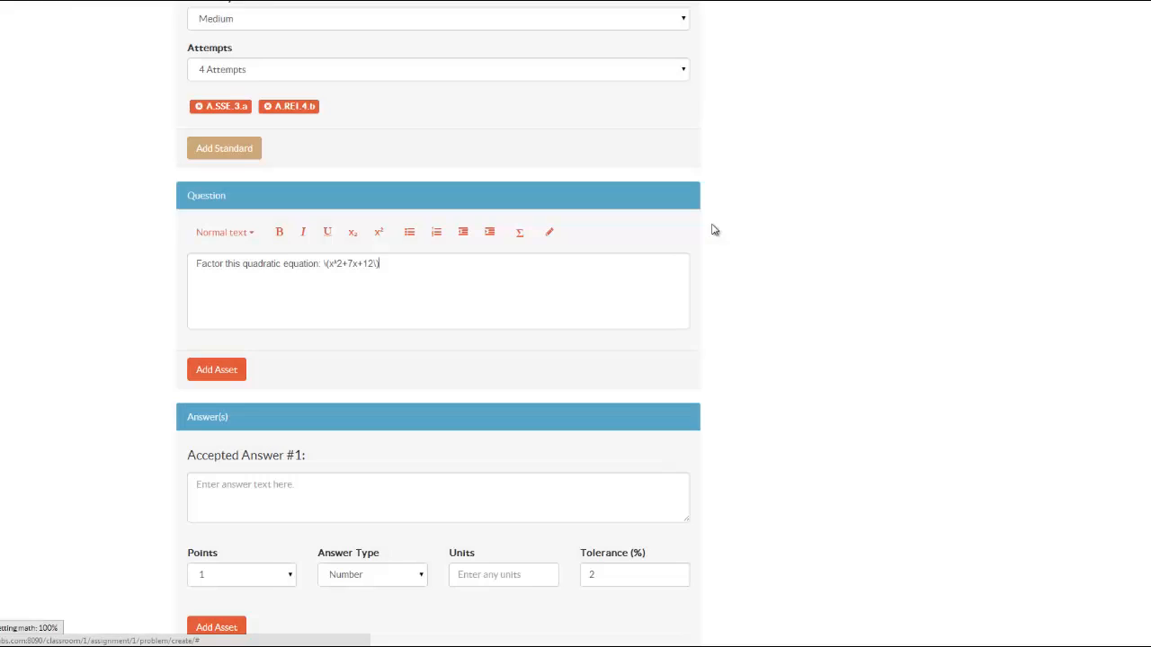
Reopen the inserted equation from the question text to check its preview, and cancel the equation editor.
click(316, 265)
drag(316, 264, 380, 264)
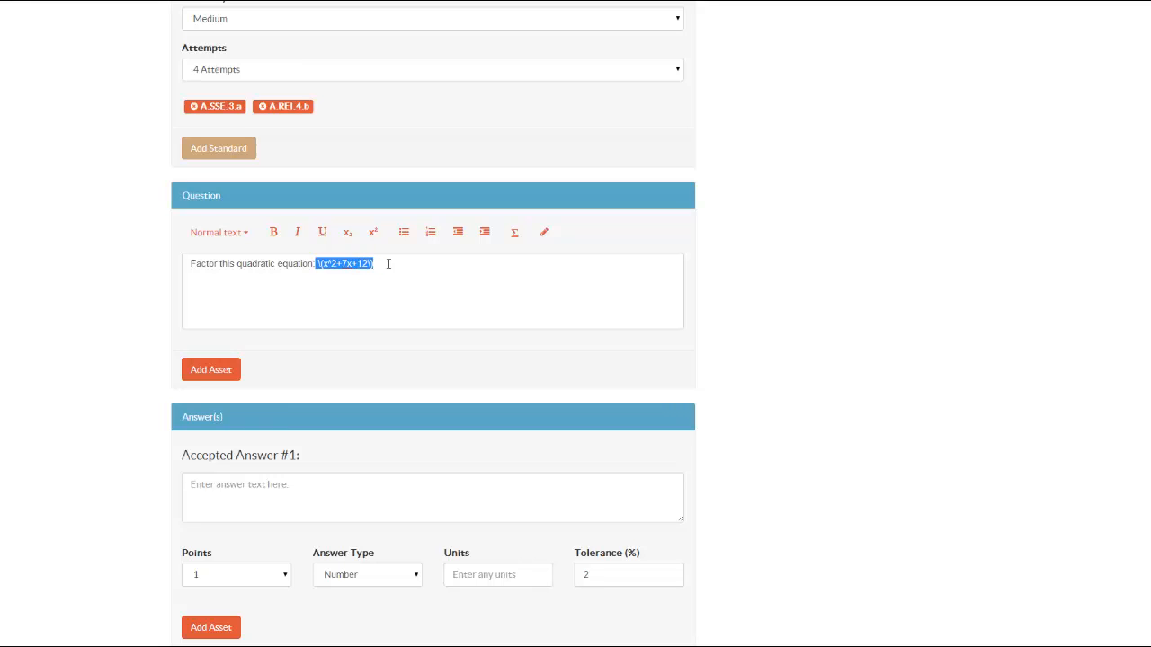
click(514, 233)
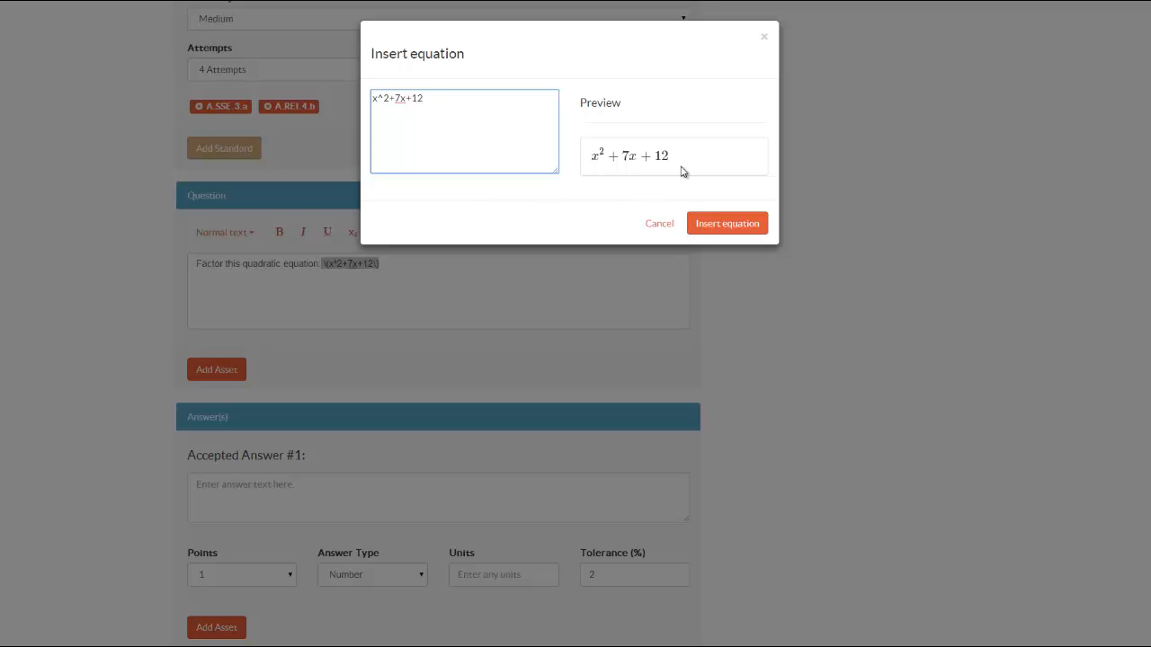
click(660, 225)
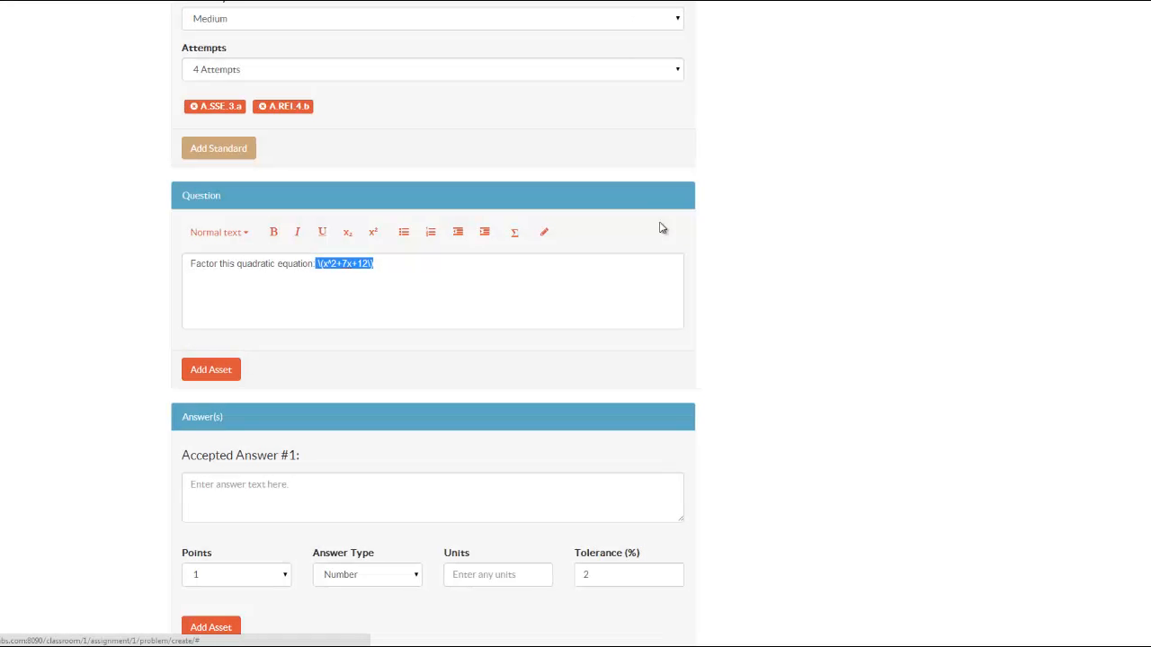
Set the answer type of Accepted Answer #1 to Equation.
scroll(153, 397, down, 2)
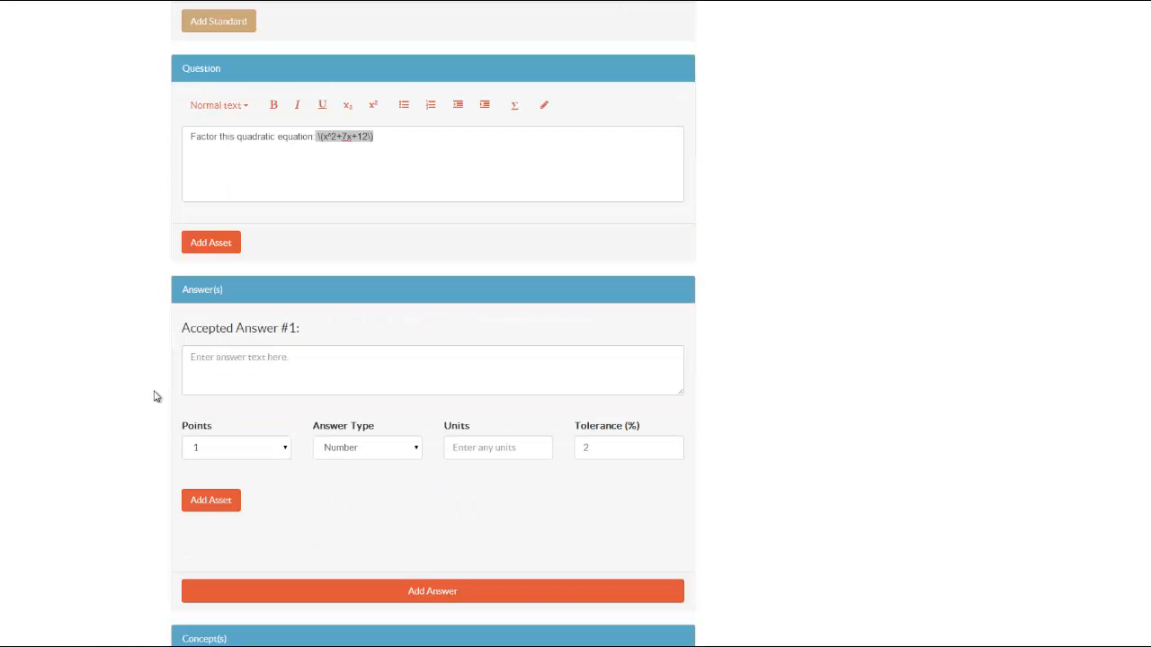
scroll(154, 397, down, 1)
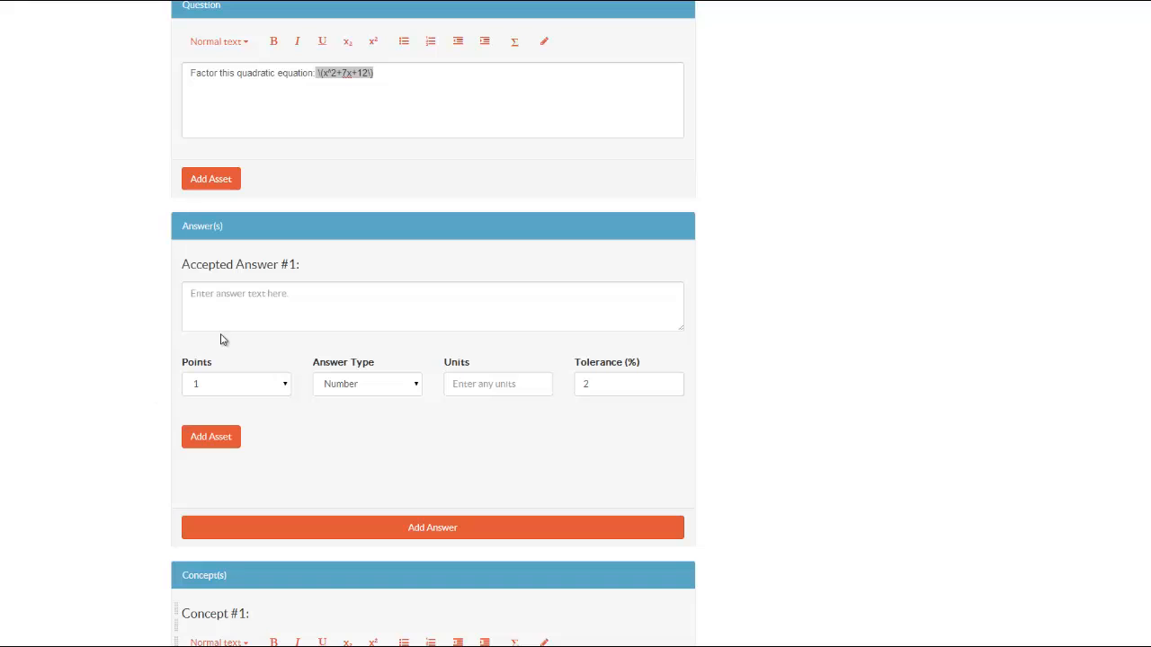
click(249, 301)
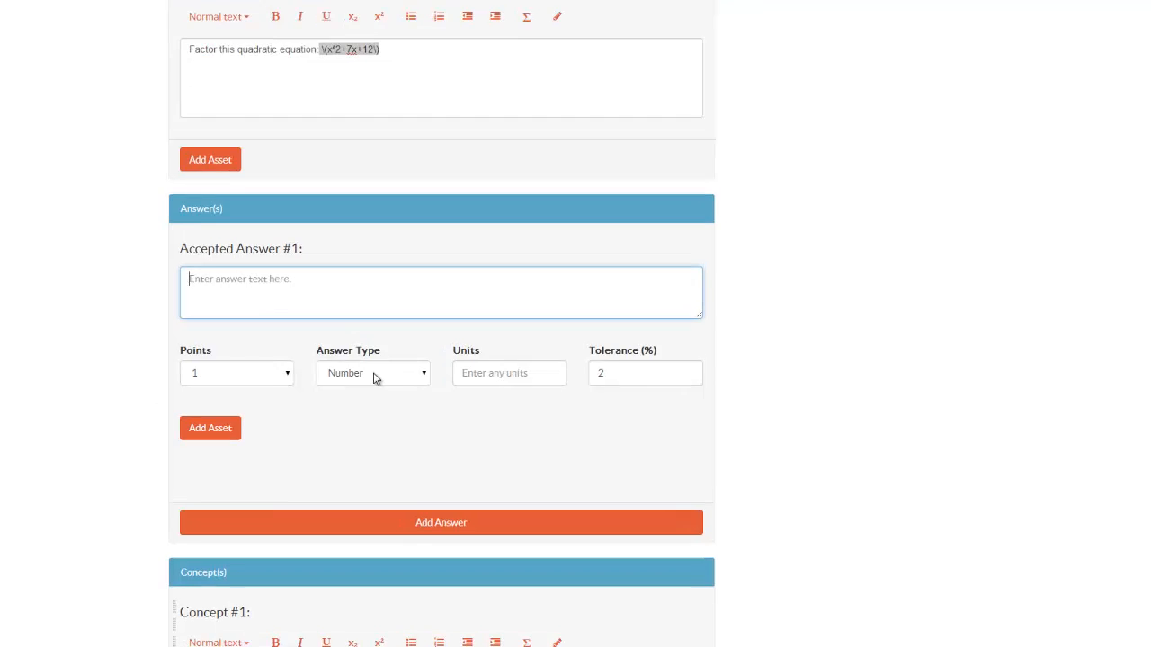
click(369, 389)
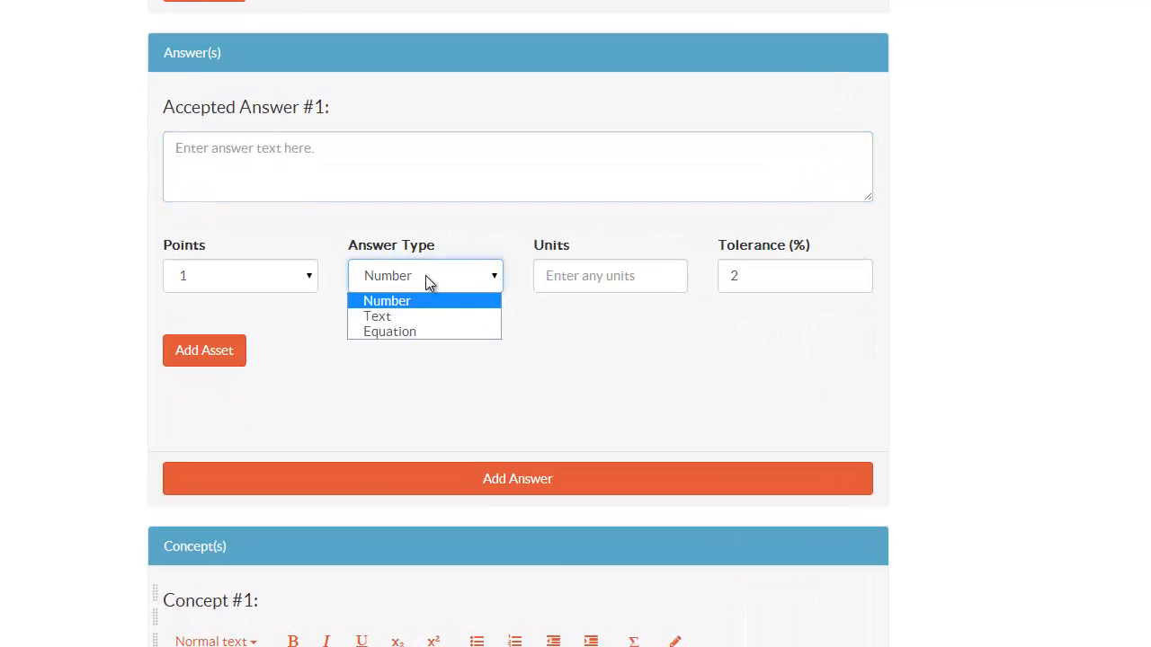
click(410, 330)
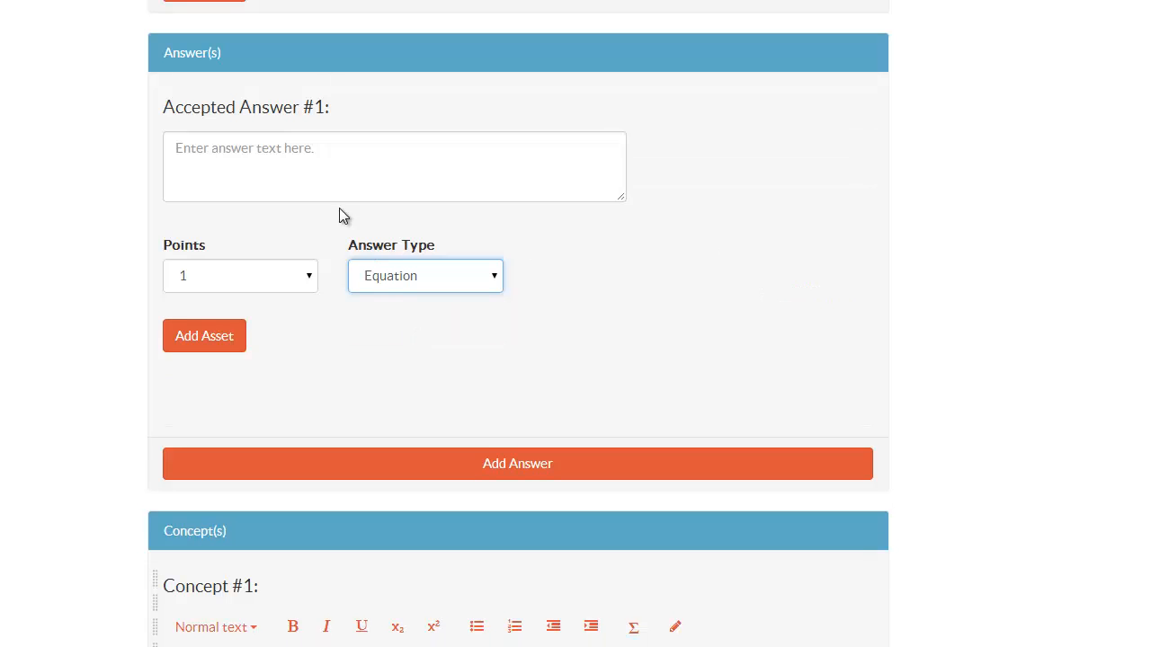
Enter (x+3)(x+4) as Accepted Answer #1 and set its points to 20.
click(304, 165)
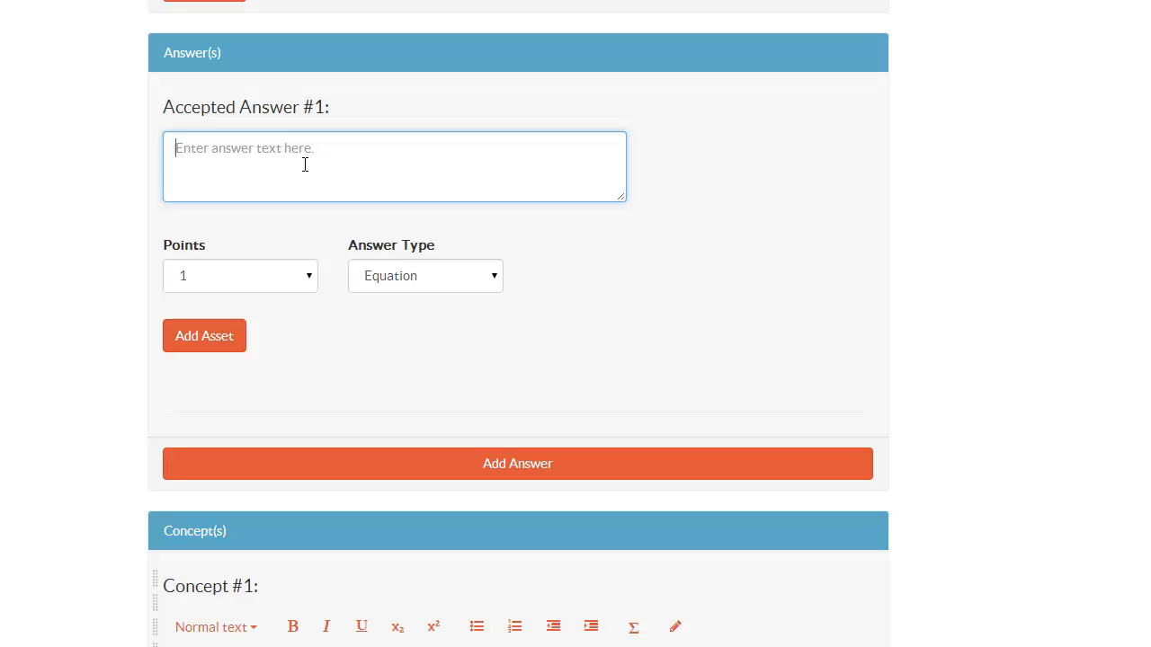
text((x)
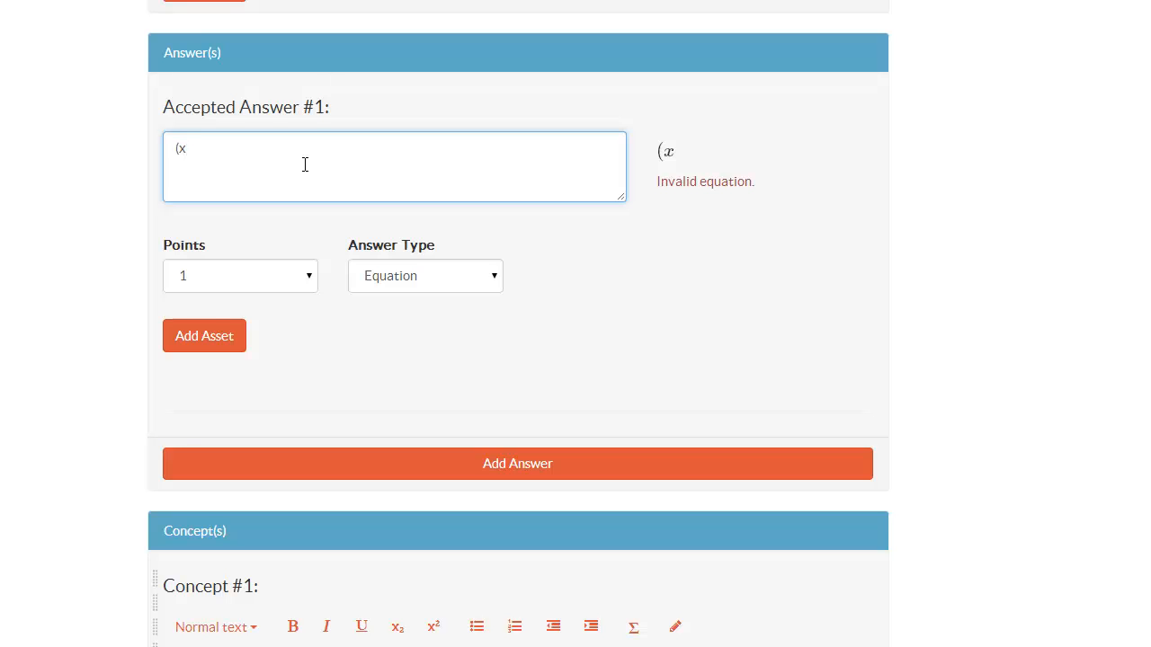
text(+3)(x+4))
click(259, 281)
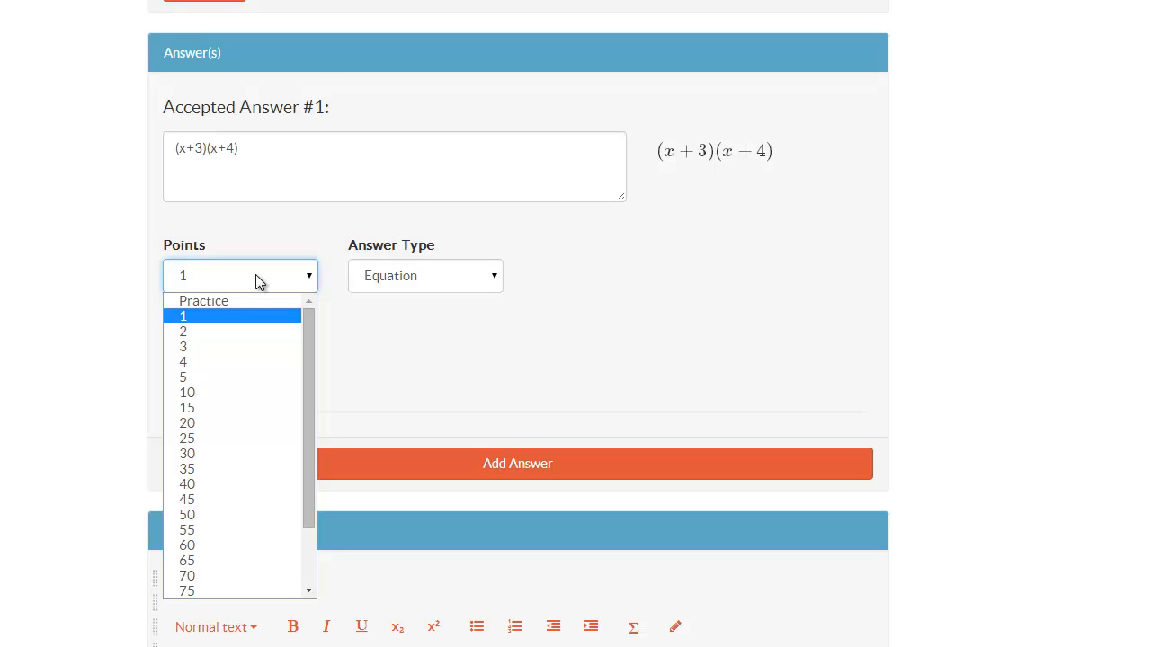
click(205, 422)
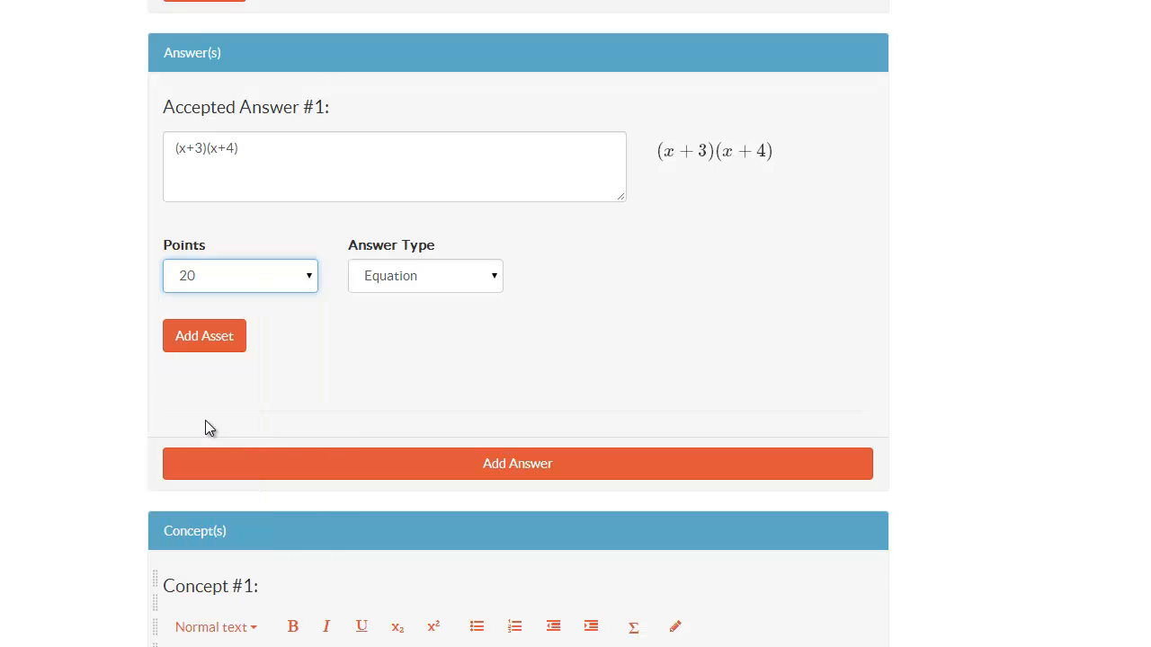
click(112, 364)
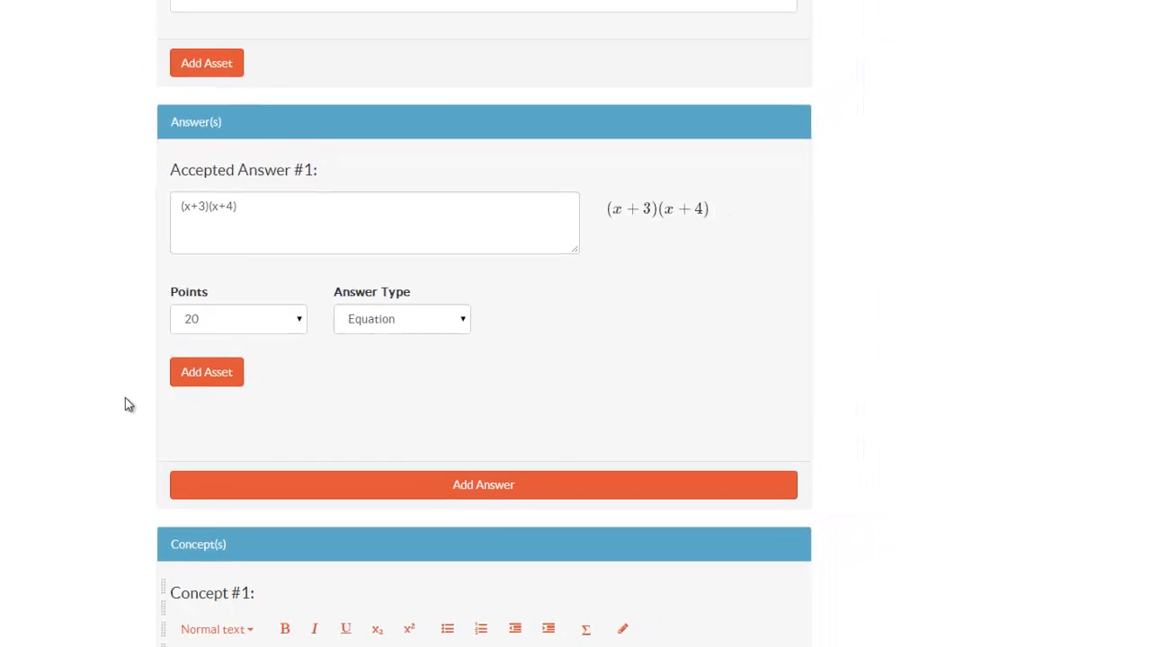
Fill Concept #1 with the explanation of factoring ax^2+bx+c by grouping, followed by the Khan Academy link to the factoring quadratic expressions video.
scroll(112, 365, down, 4)
scroll(148, 452, down, 2)
click(224, 313)
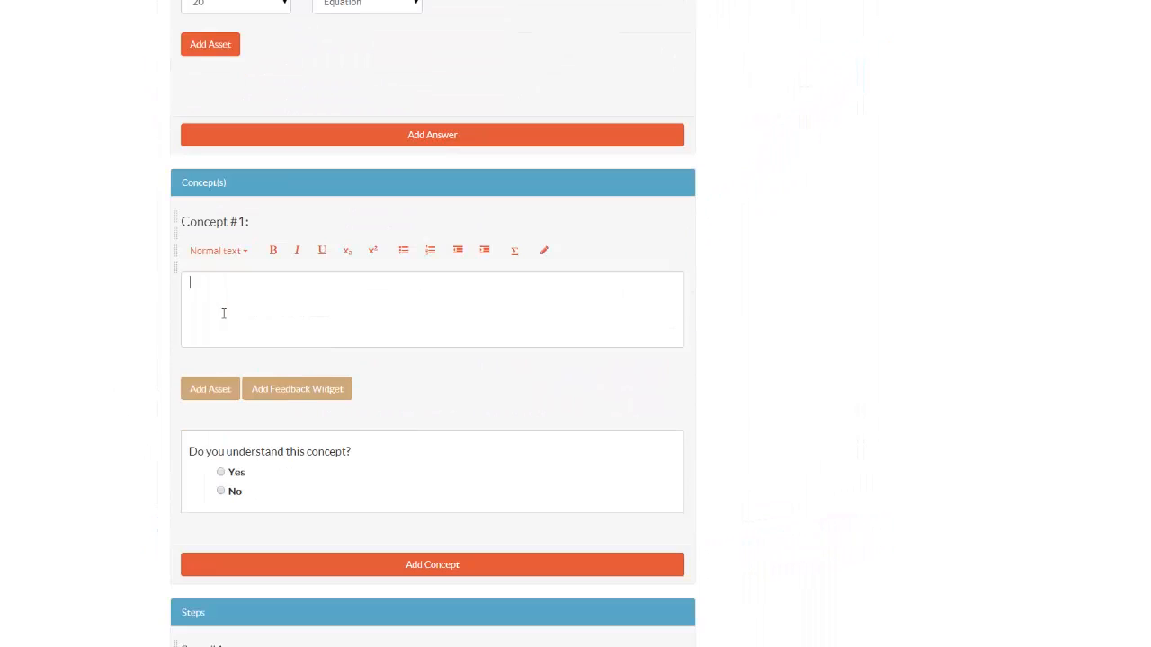
key(ctrl+v)
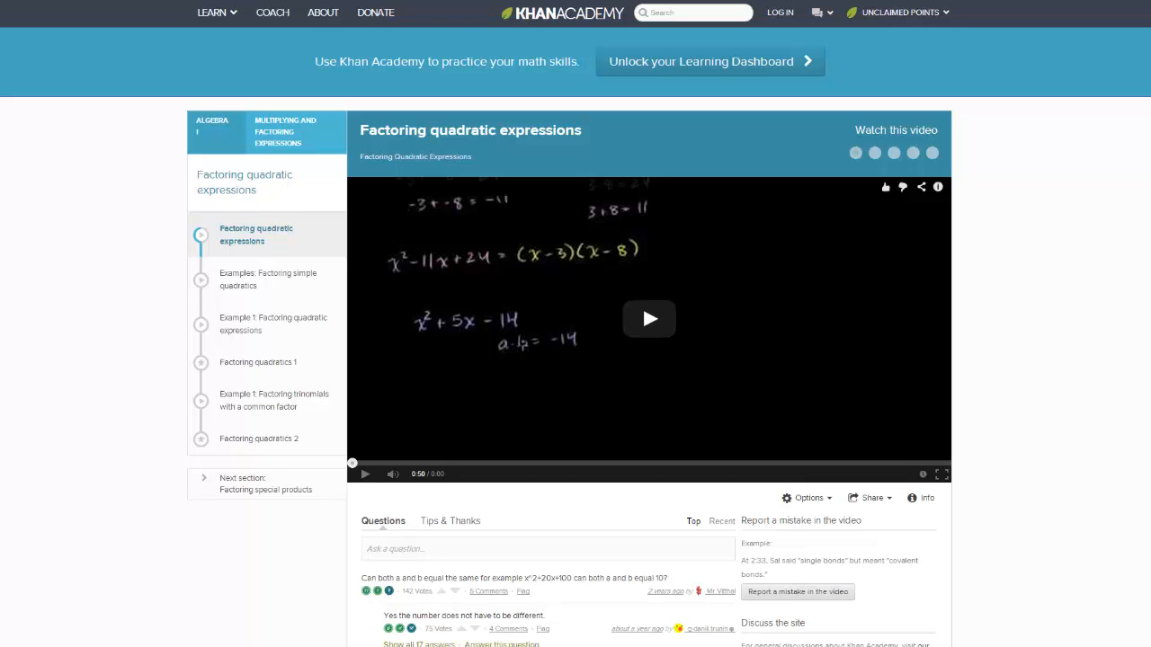
key(ctrl+shift+Tab)
text(https://www.khanacademy.org/math/algebra/multiplying-factoring-expression/factoring-quadratic-expressions/v/factoring-quadratic-expressions)
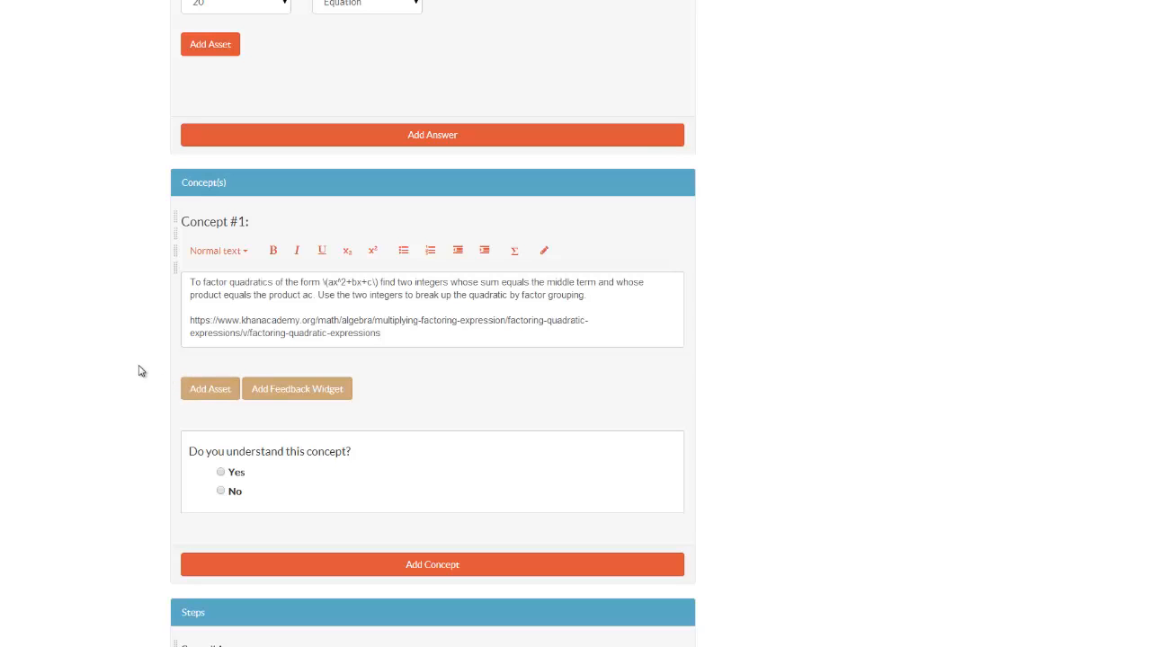
Create an asset named "Quadratic PPT" from the Factoring Quadratics presentation file and insert it into Concept #1.
click(202, 389)
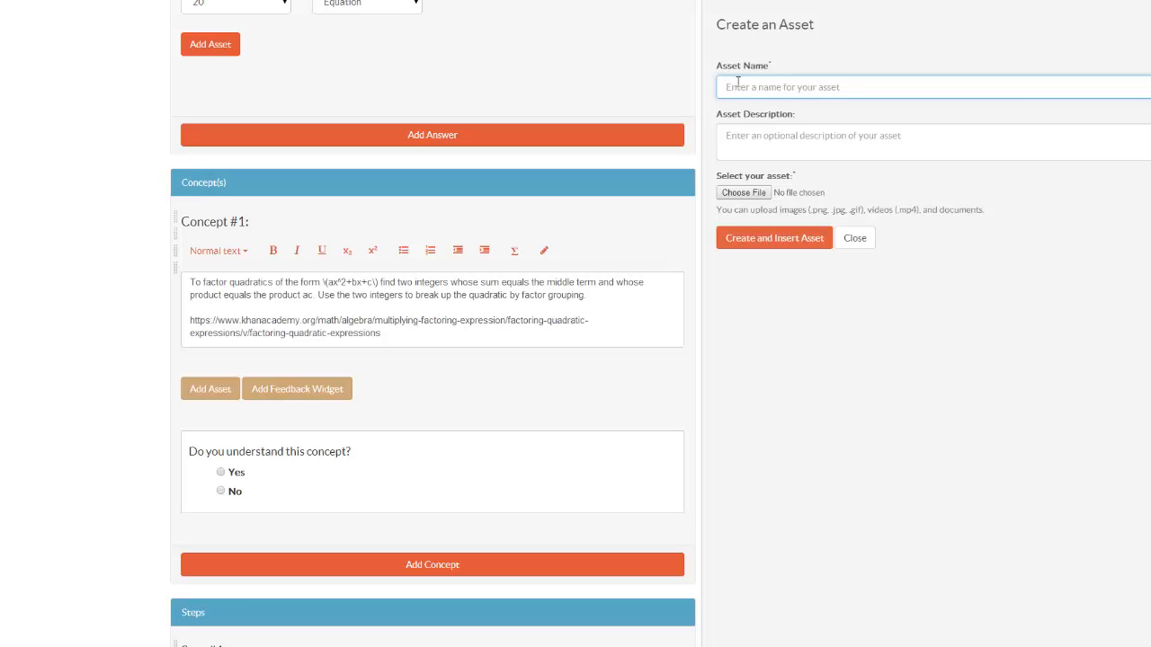
text(Quadratic PPT)
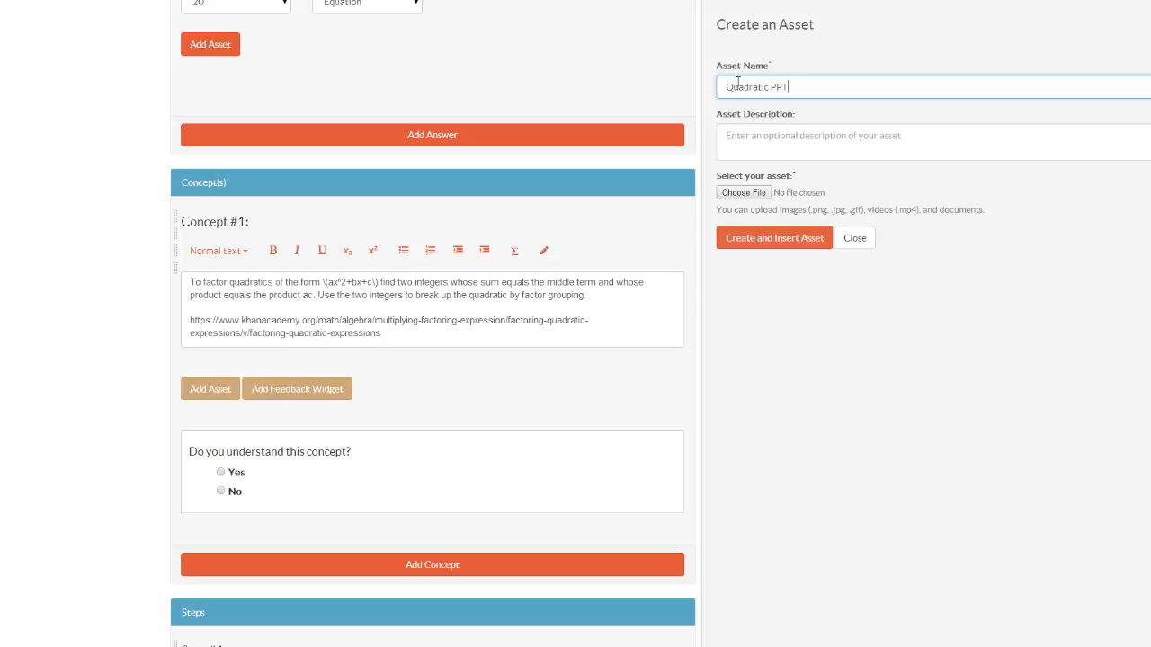
click(743, 192)
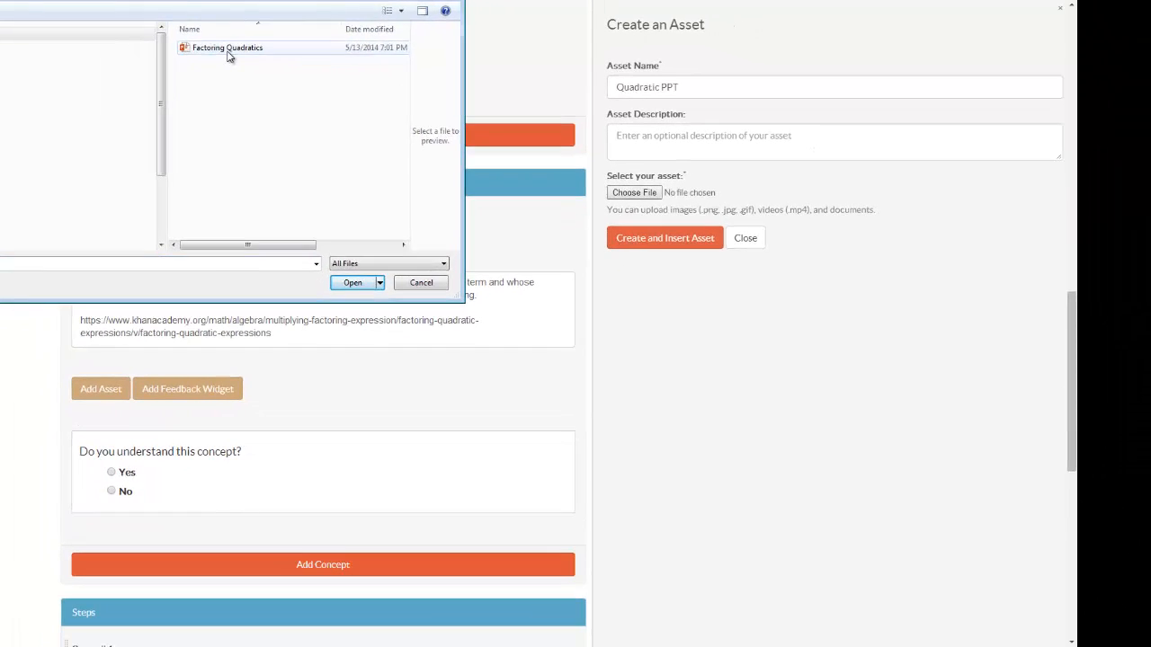
double_click(227, 50)
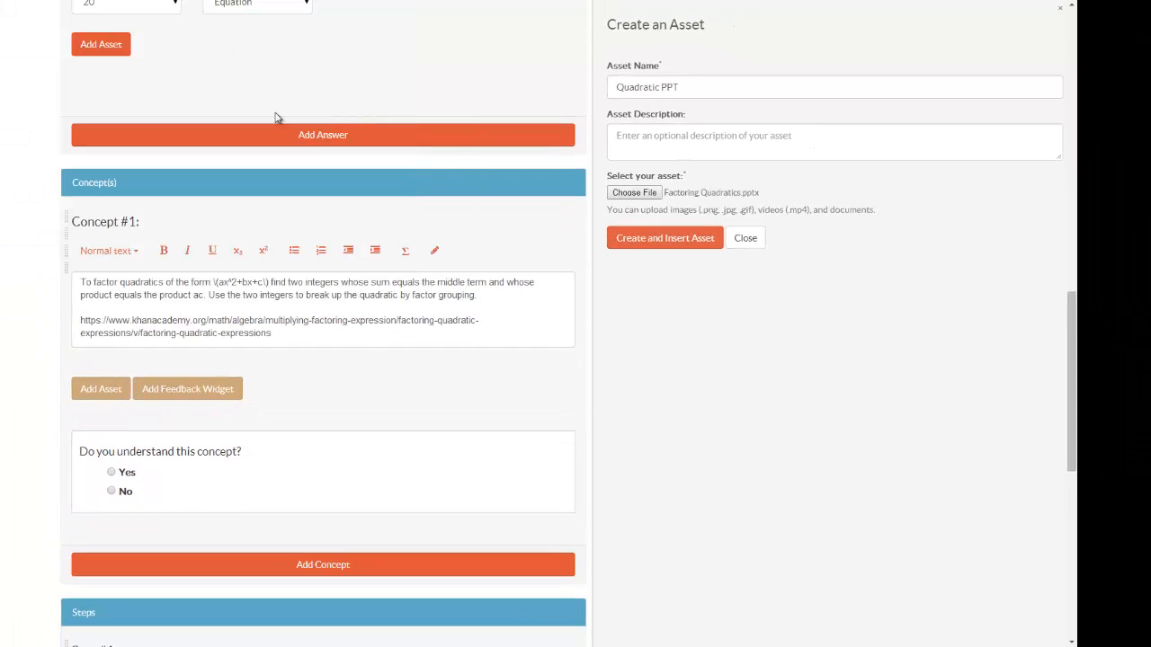
click(650, 241)
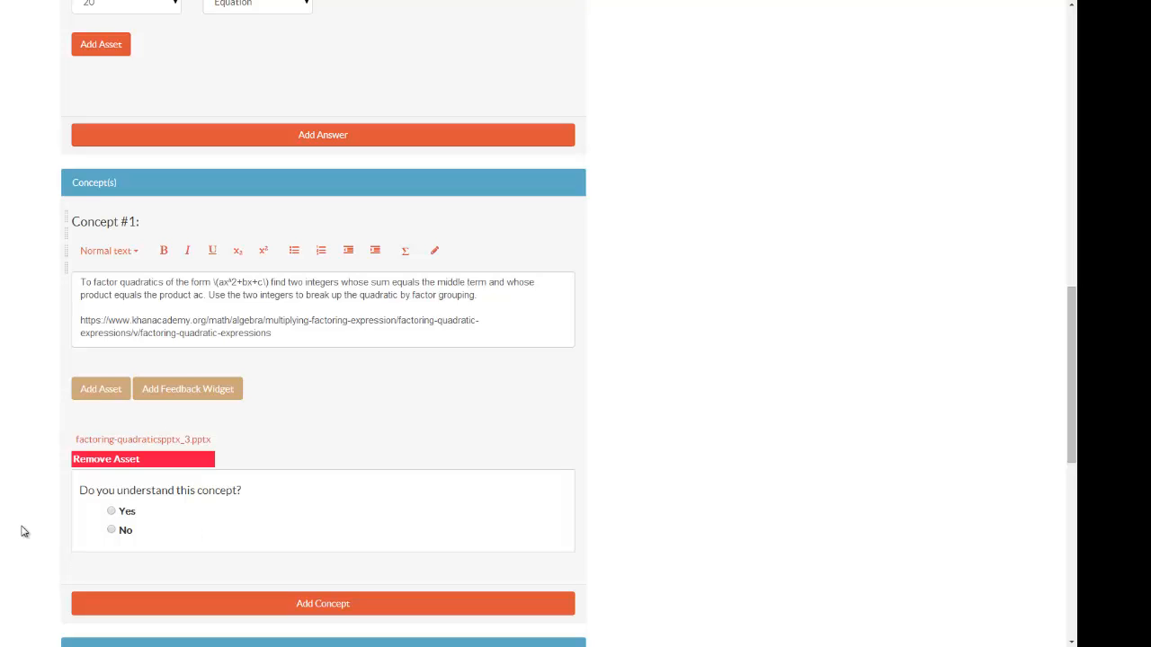
Write in Step #1 to find the factors of 12 that add up to 7, using 4 and 3 because 4+3 = 7.
scroll(24, 532, down, 6)
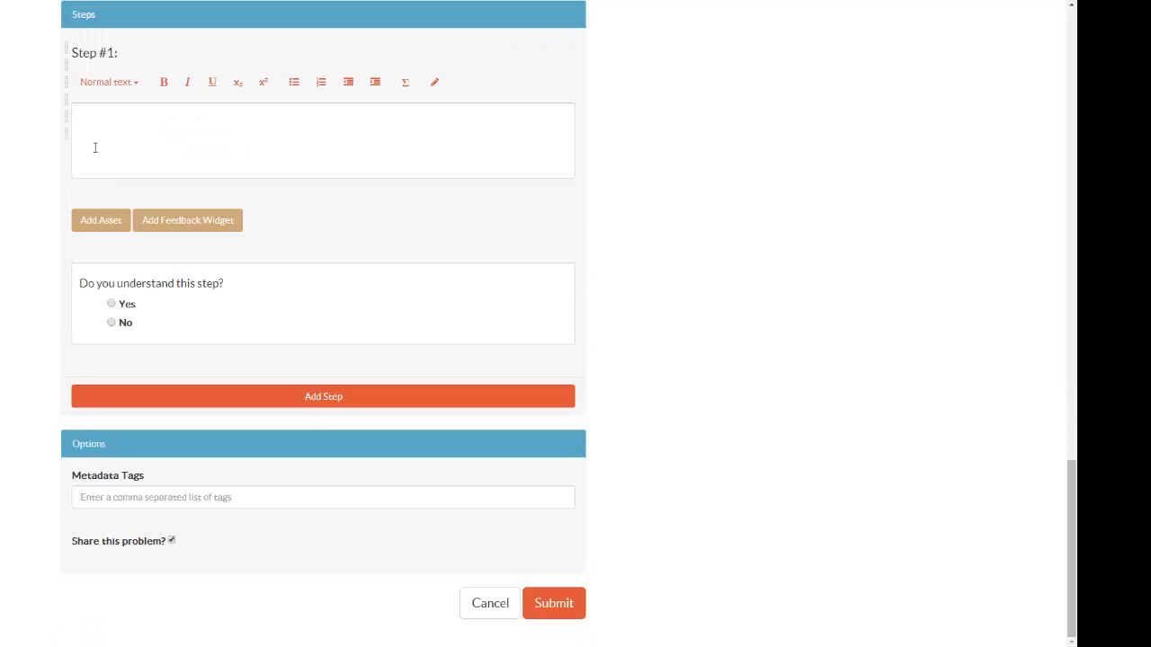
text(Find the factors of 12 that add up to 7.  Since 12 can be written as the product of 4 and 3 and since 4+3 = 7, we use 4 and 3.)
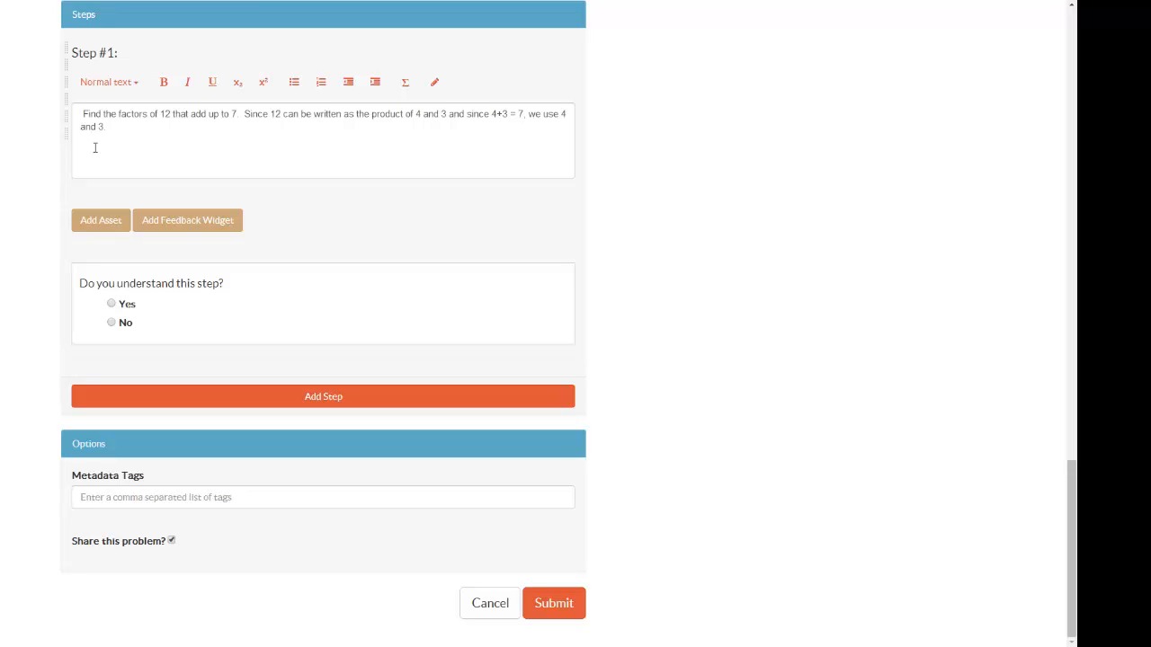
Start a new feedback widget for Step #1 titled "Factoring Feedback Question" with the question "Did you find the correct factors?".
click(184, 230)
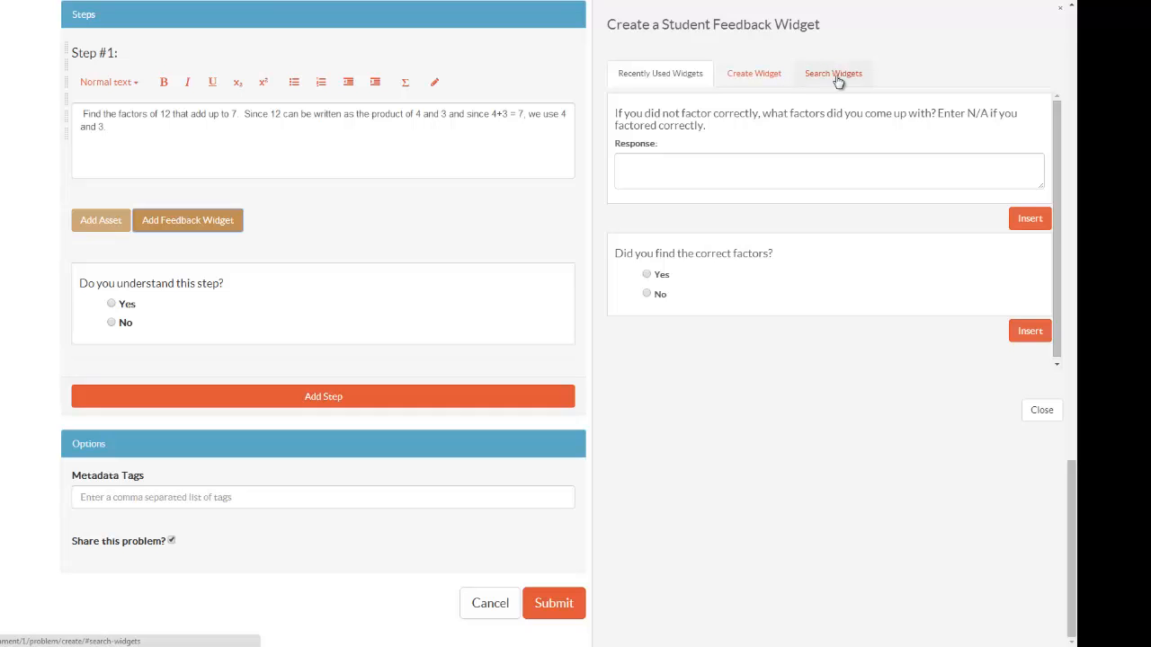
click(760, 82)
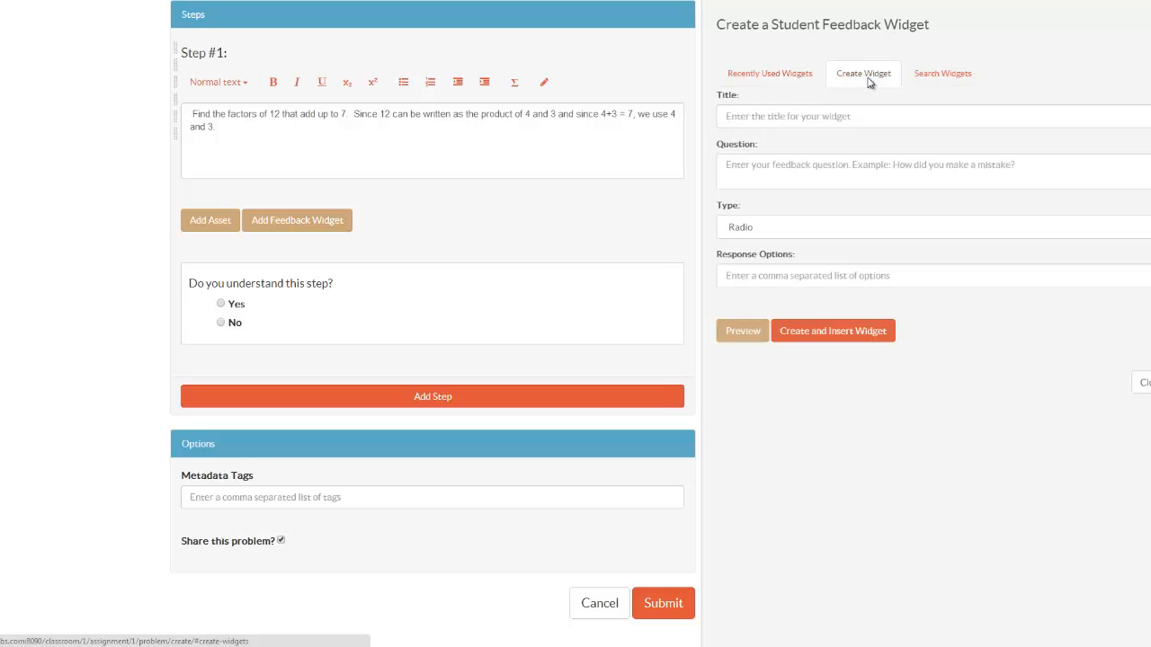
click(761, 115)
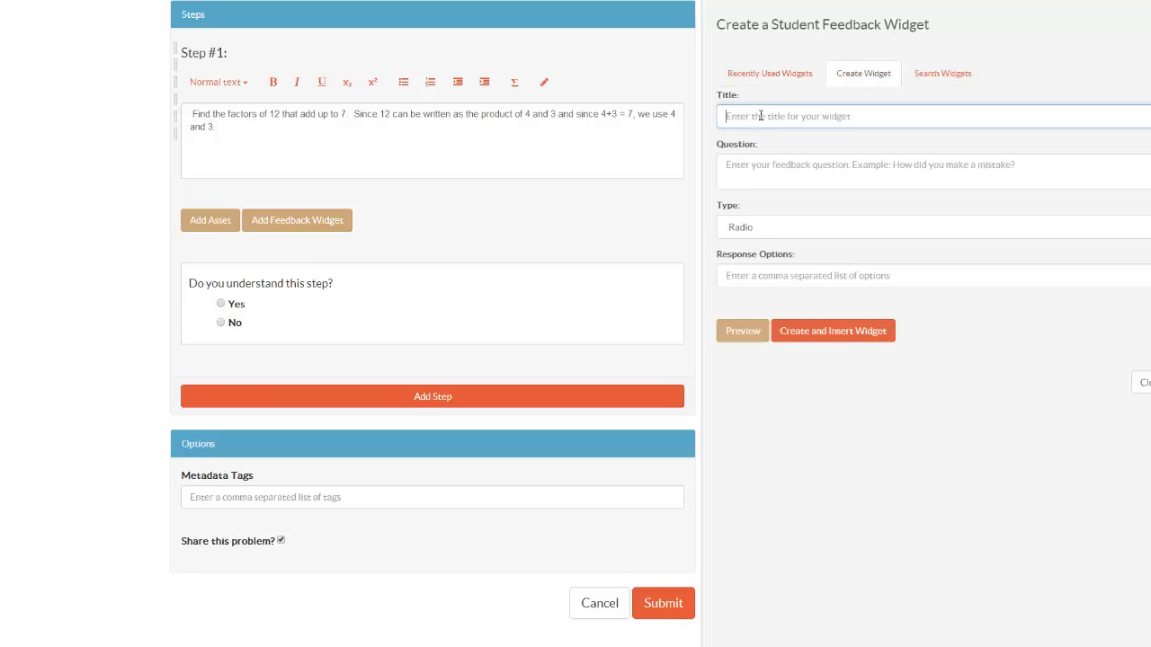
text(Factoring Feedback Question)
click(775, 167)
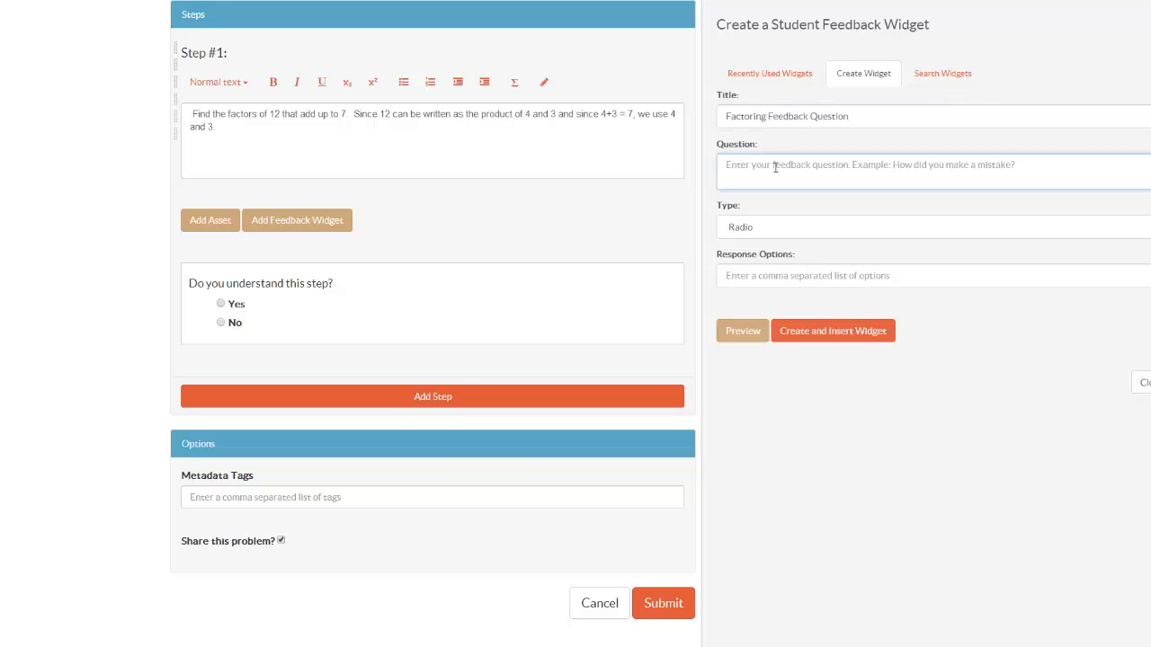
text(Did you find the correct factors?)
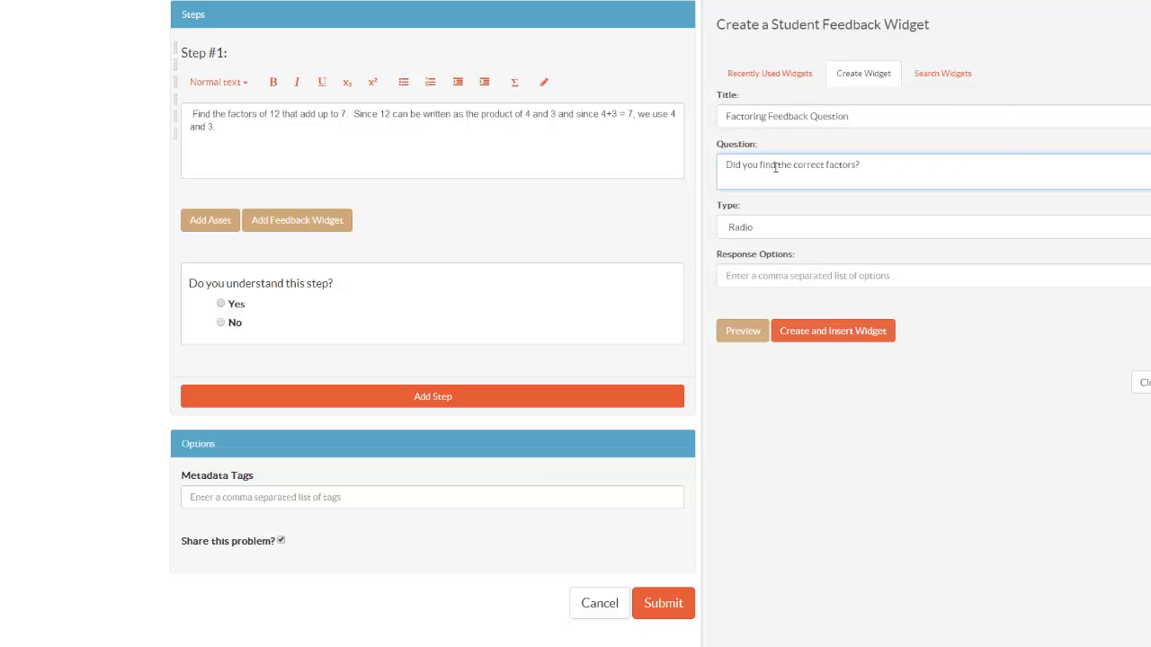
Give the widget the Radio type with response options "Yes, No", preview it, and insert it into Step #1.
click(769, 230)
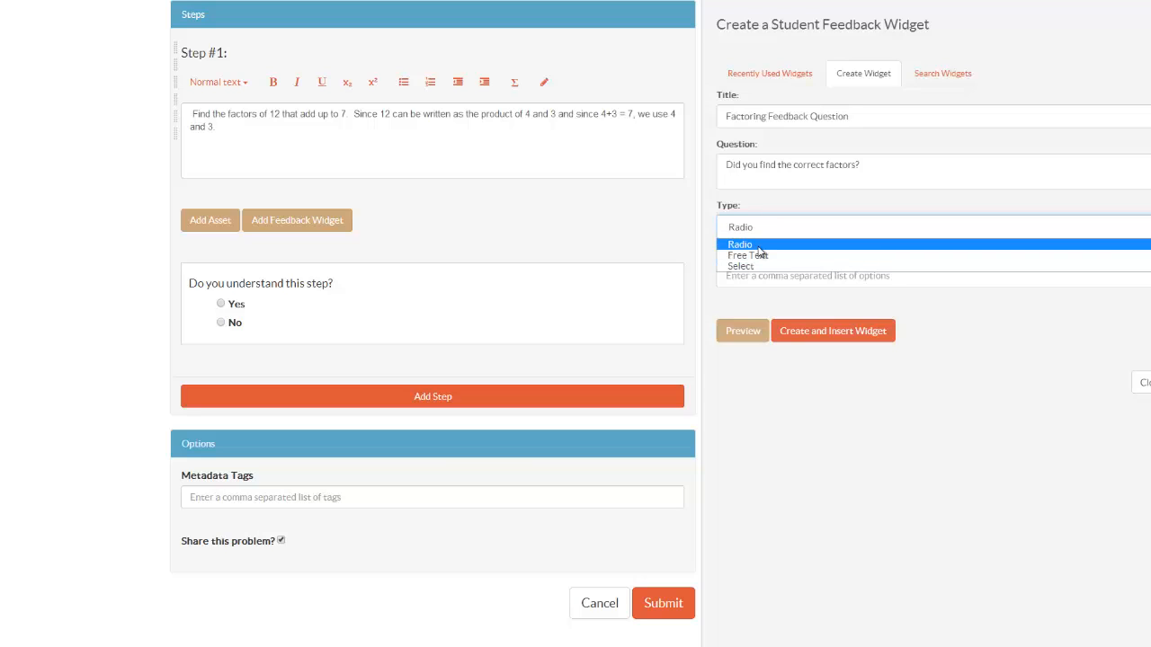
click(758, 246)
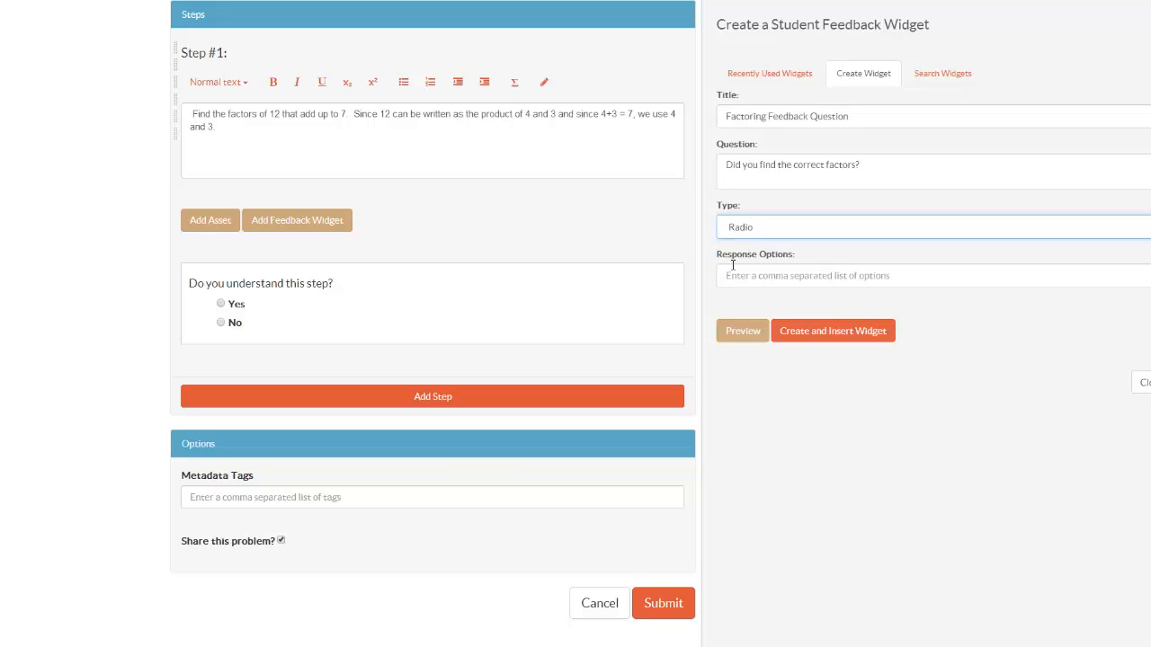
click(735, 277)
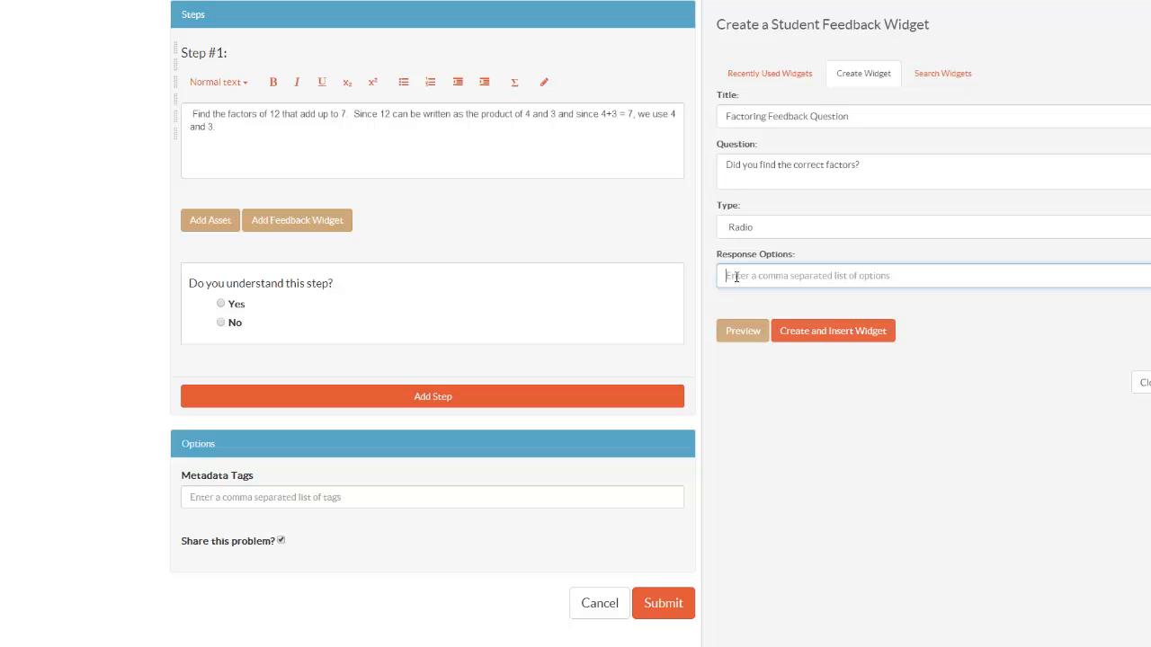
text(Y)
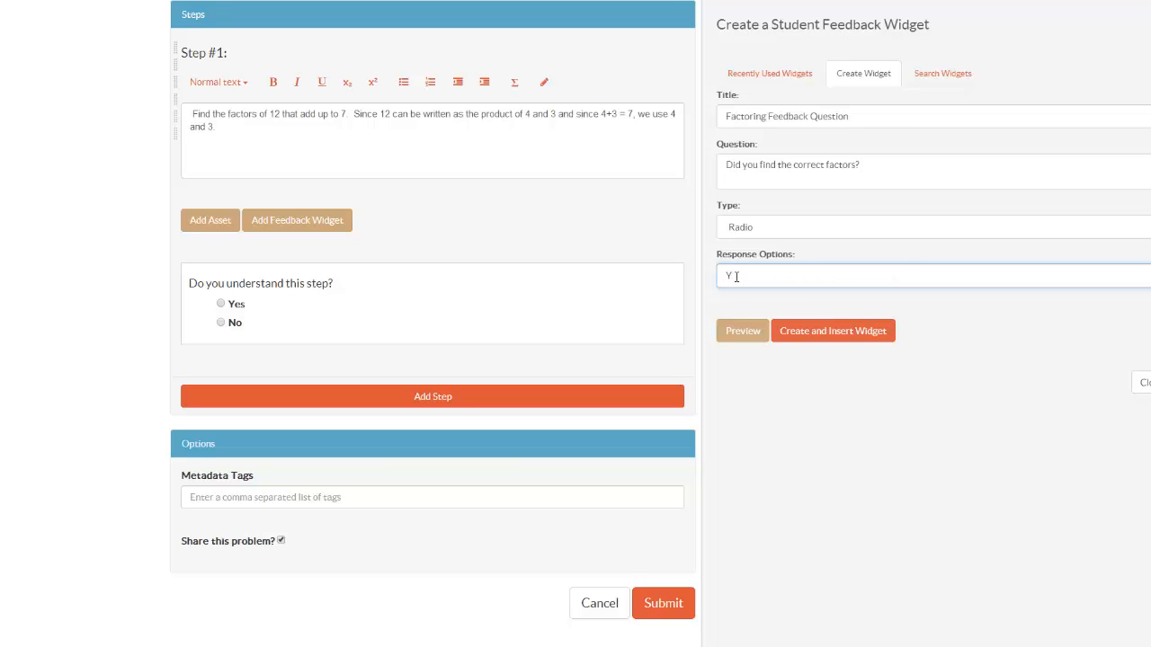
text(es, No)
click(736, 332)
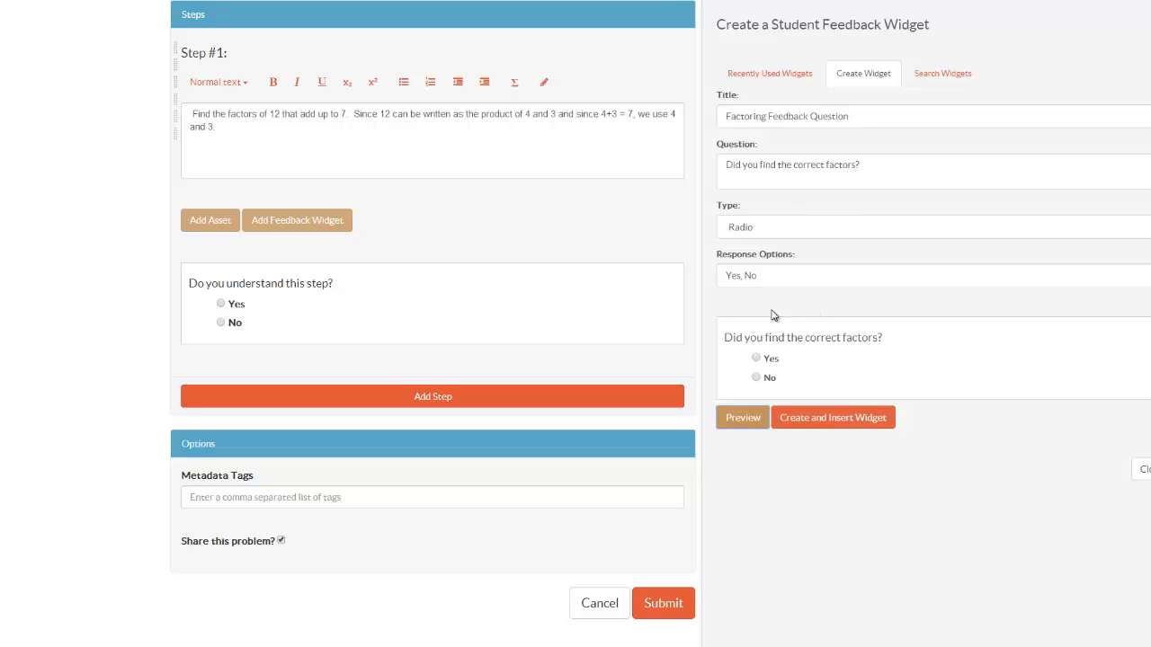
click(822, 421)
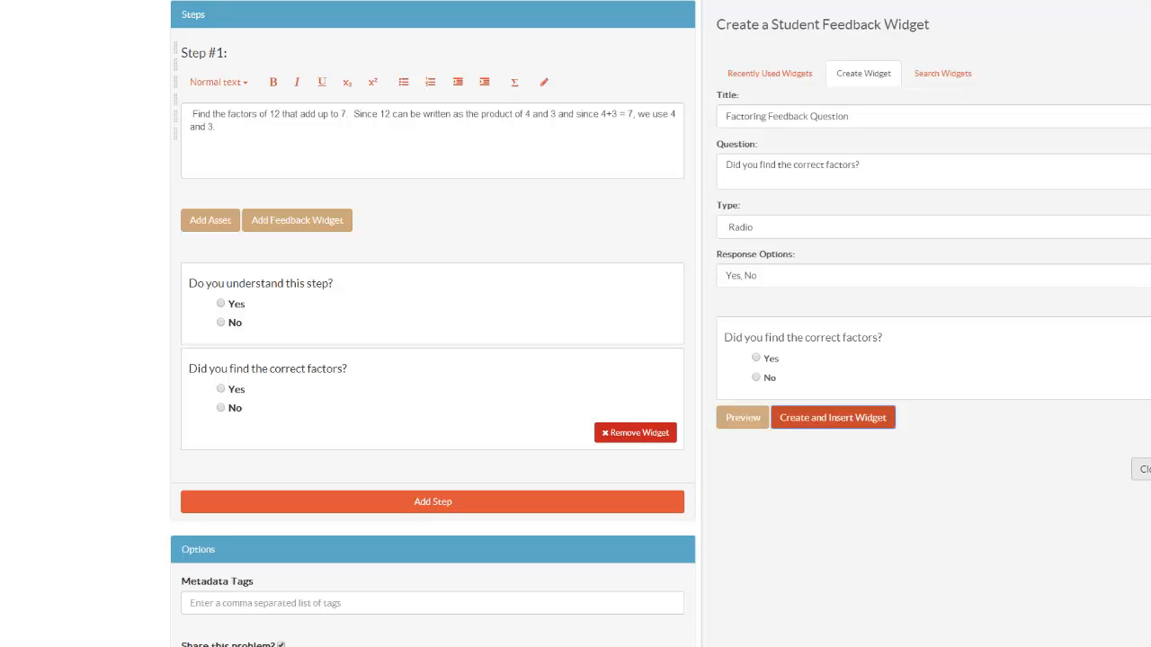
click(1145, 471)
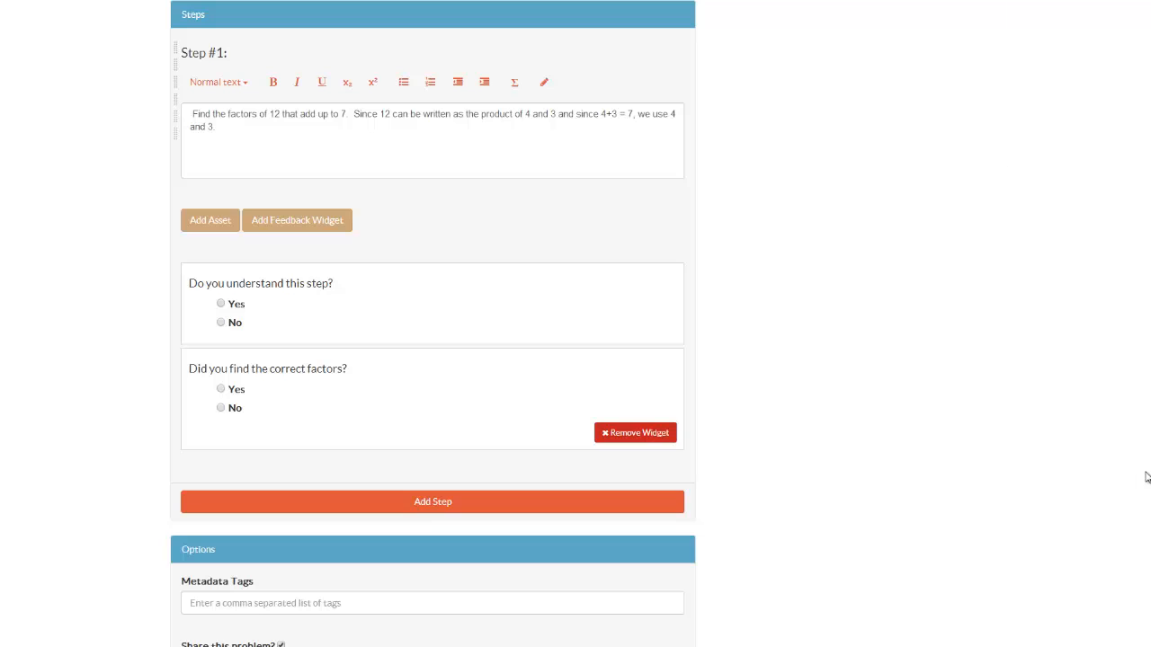
For a second feedback widget, enter the question "If you did not factor correctly, what factors did you come up with? Enter N/A if you factored correctly.".
click(346, 230)
drag(871, 162, 716, 175)
text(If you did not factor correctly, what factors did you come up with?  Enter N/A if you factored correctly.)
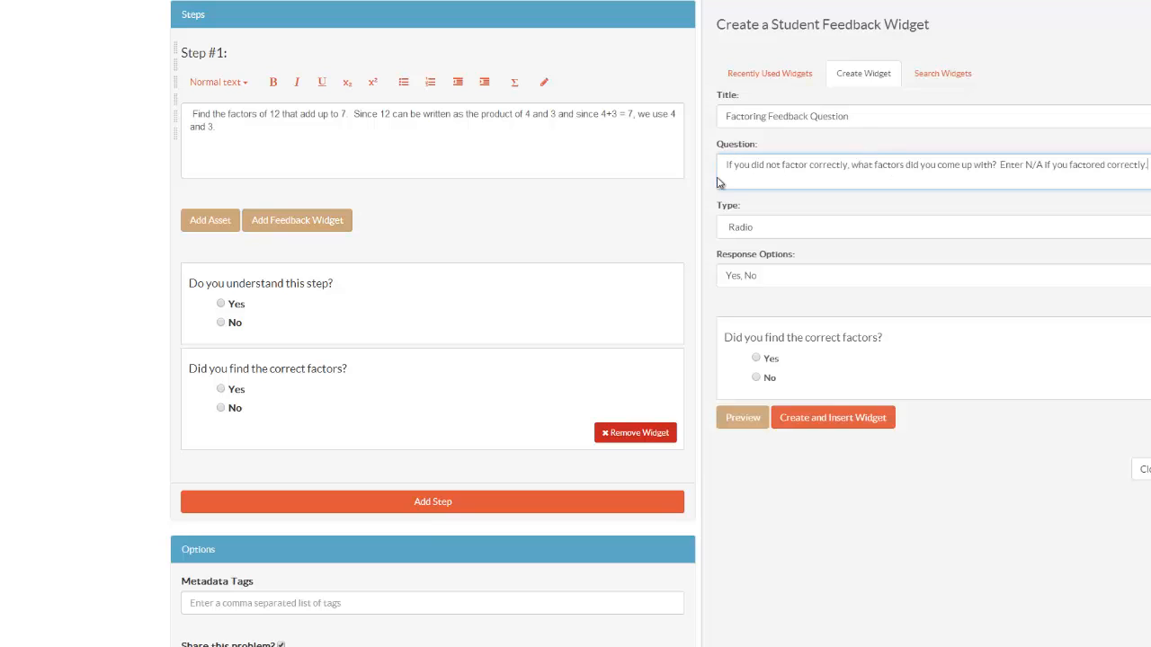
Set the second widget's type to Free Text, preview it, and insert it into Step #1.
click(751, 230)
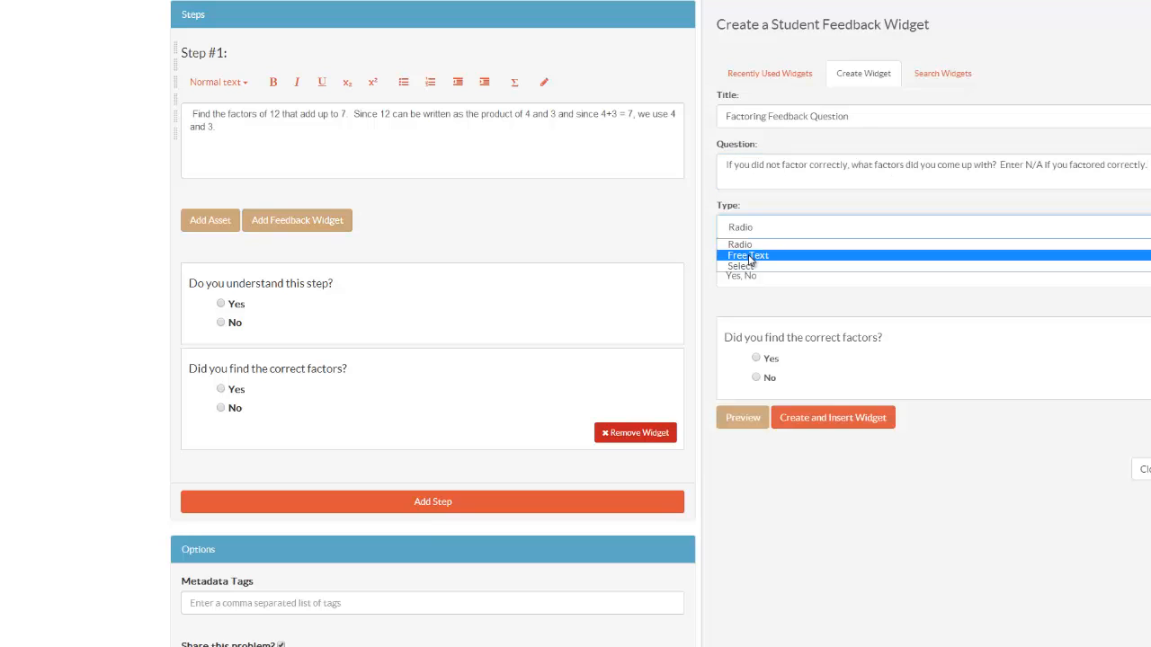
click(748, 257)
click(739, 370)
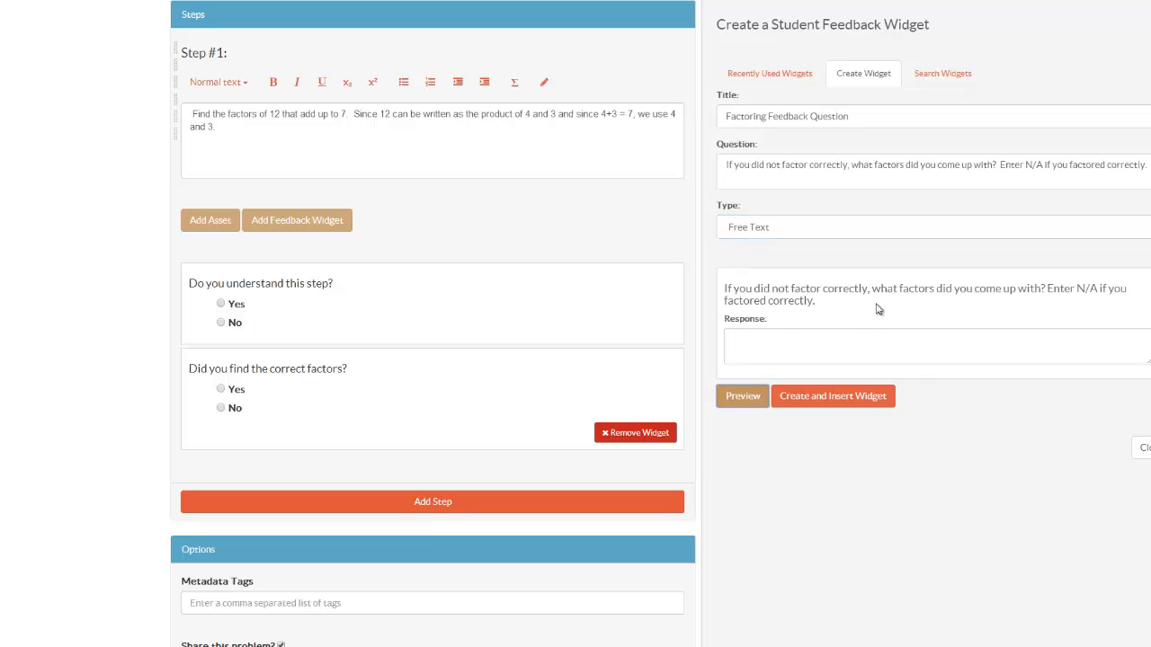
click(822, 397)
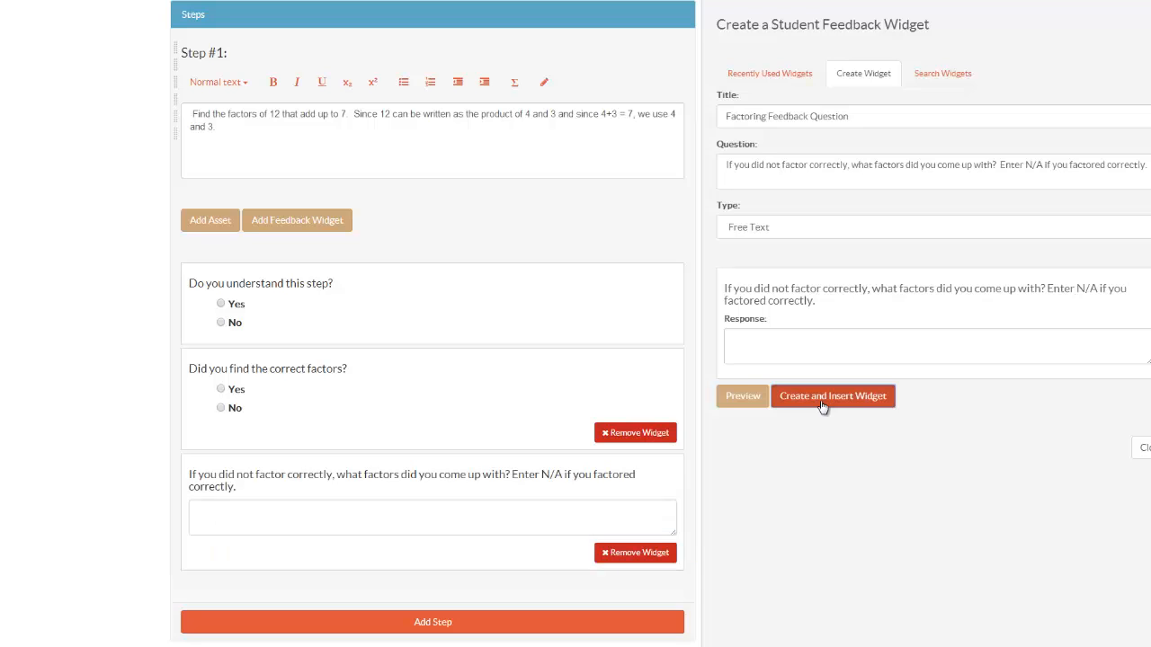
click(1143, 449)
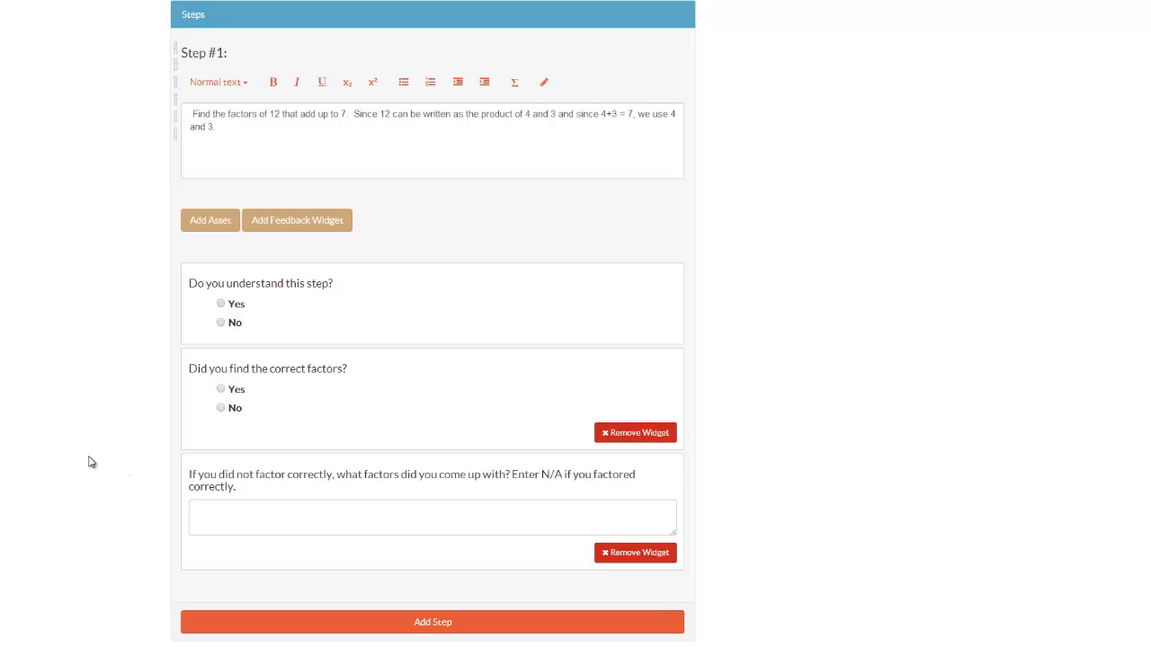
Add another solution step after Step #1.
click(250, 622)
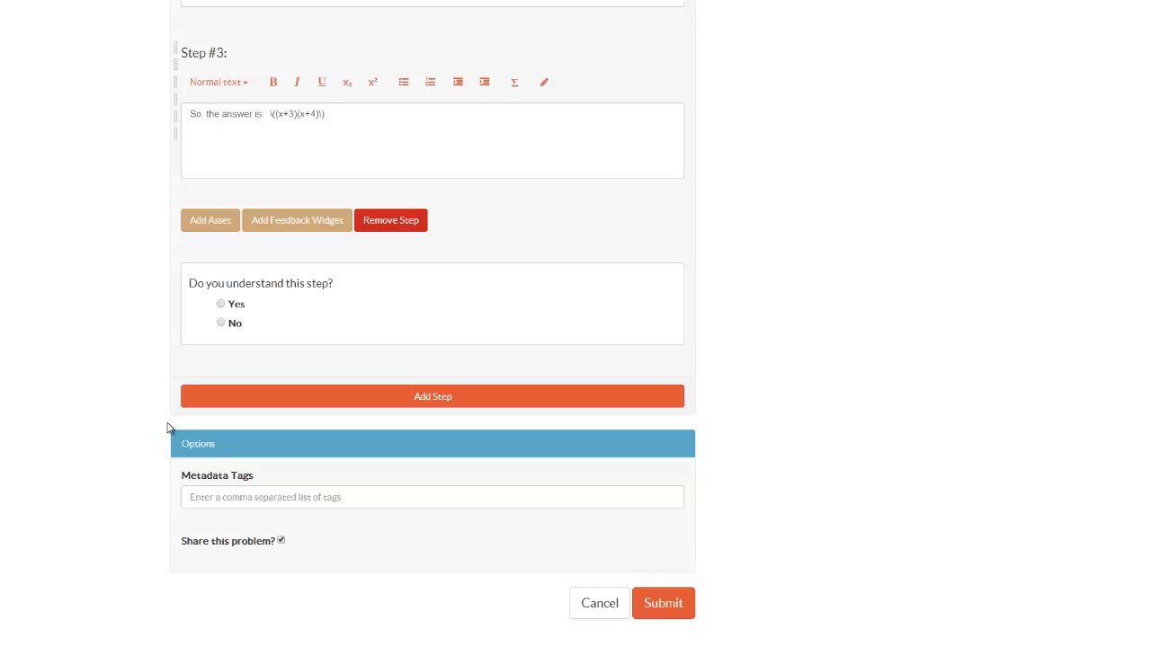
Enter "factoring, quadratic" as the problem's metadata tags.
click(228, 497)
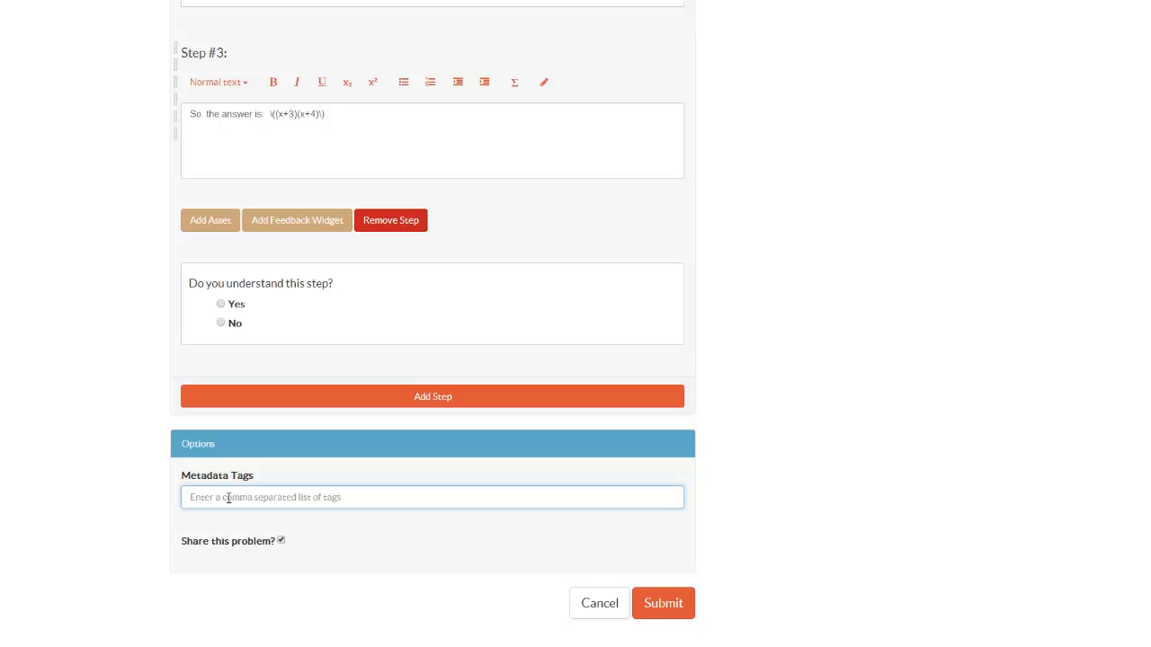
text(factoring, quadratic)
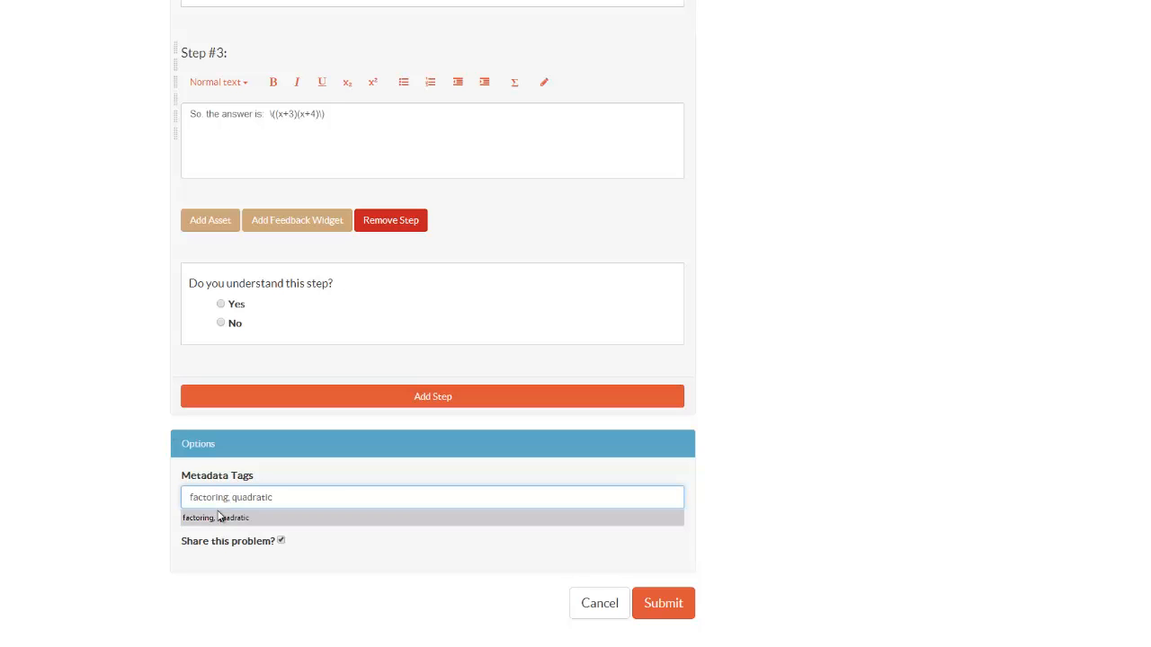
Confirm the suggested "factoring, quadratic" metadata tags and submit the question as a draft.
click(220, 519)
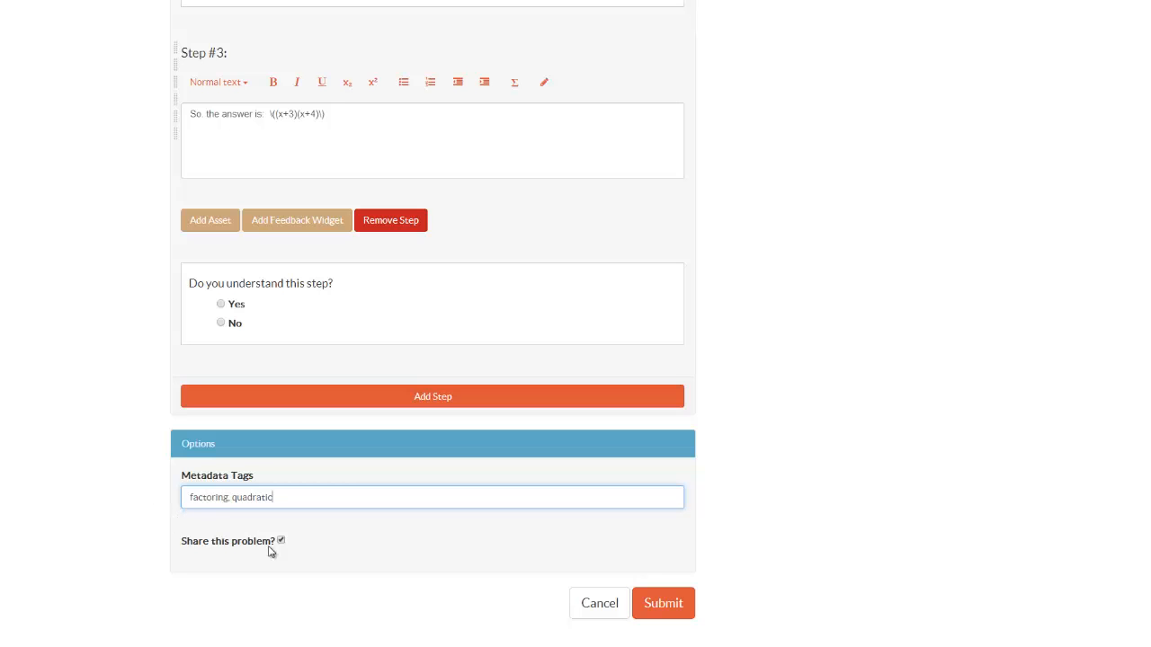
click(659, 612)
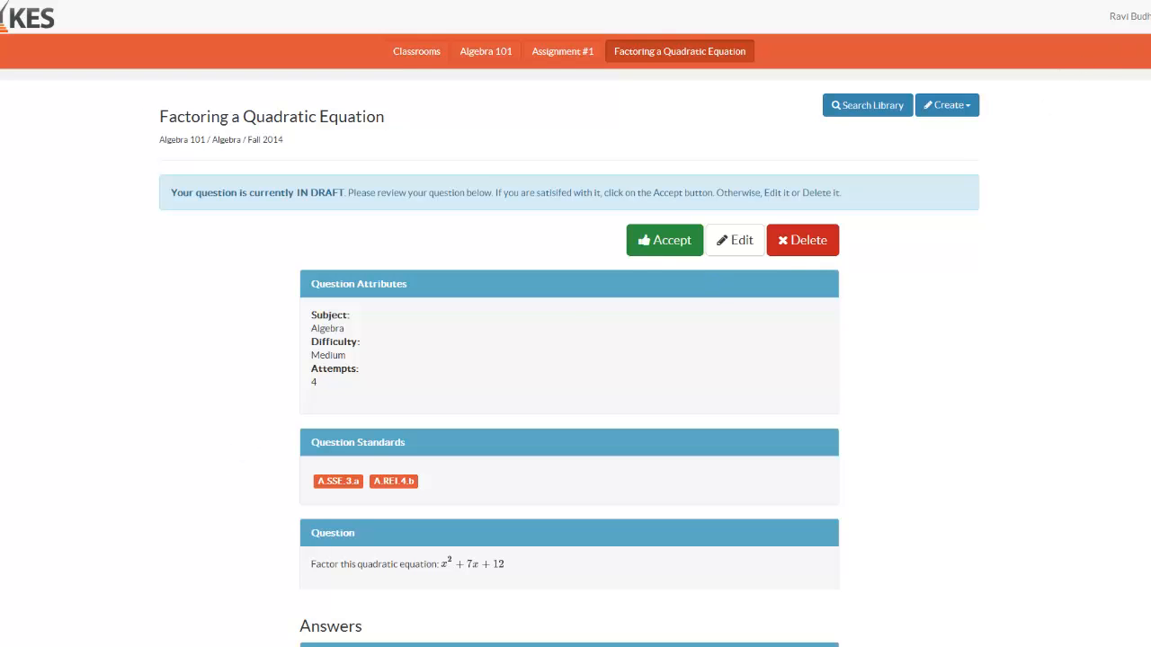
Review the draft question's attributes, standards, answer and concept, and accept it into Assignment #1.
click(1130, 17)
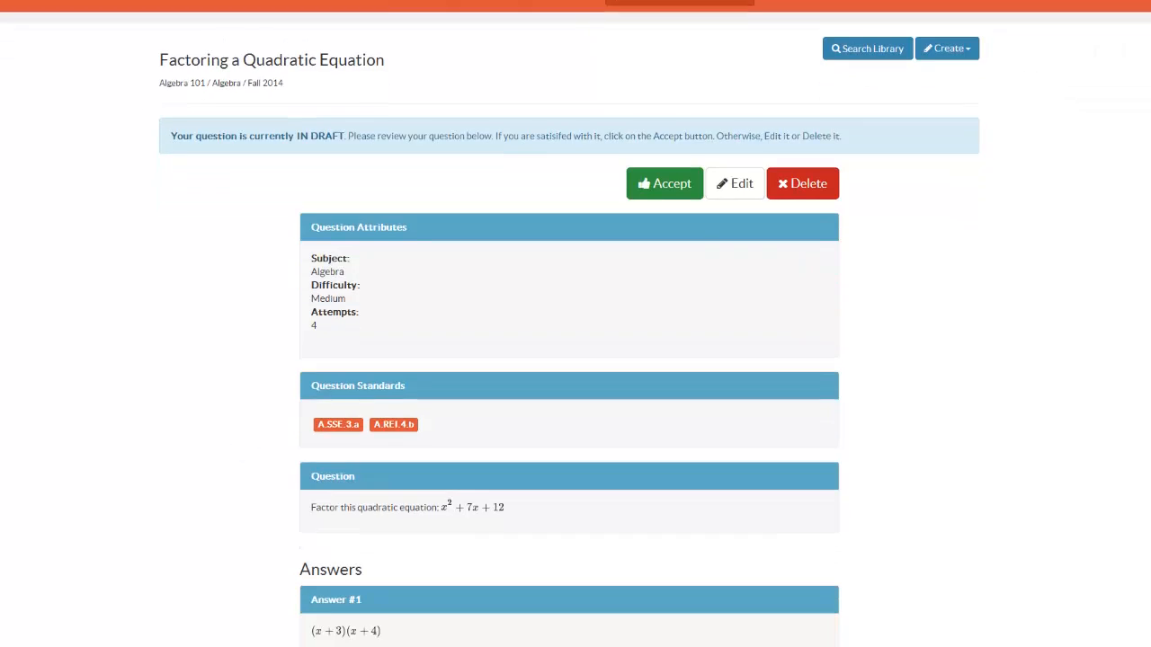
scroll(575, 324, down, 5)
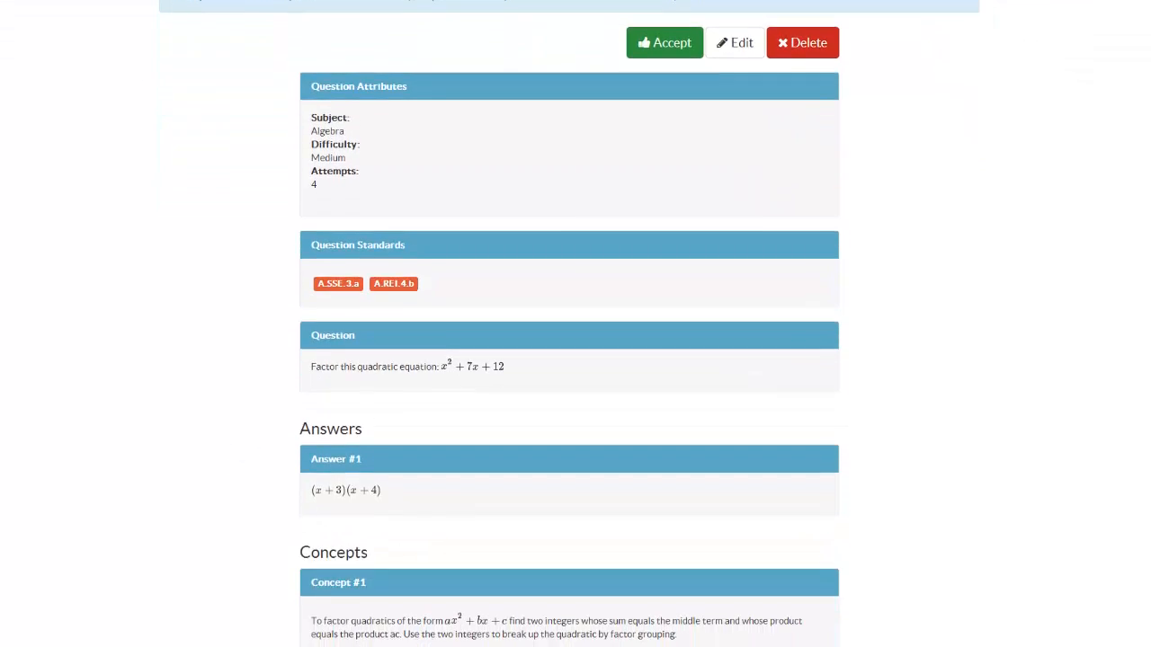
scroll(576, 323, down, 3)
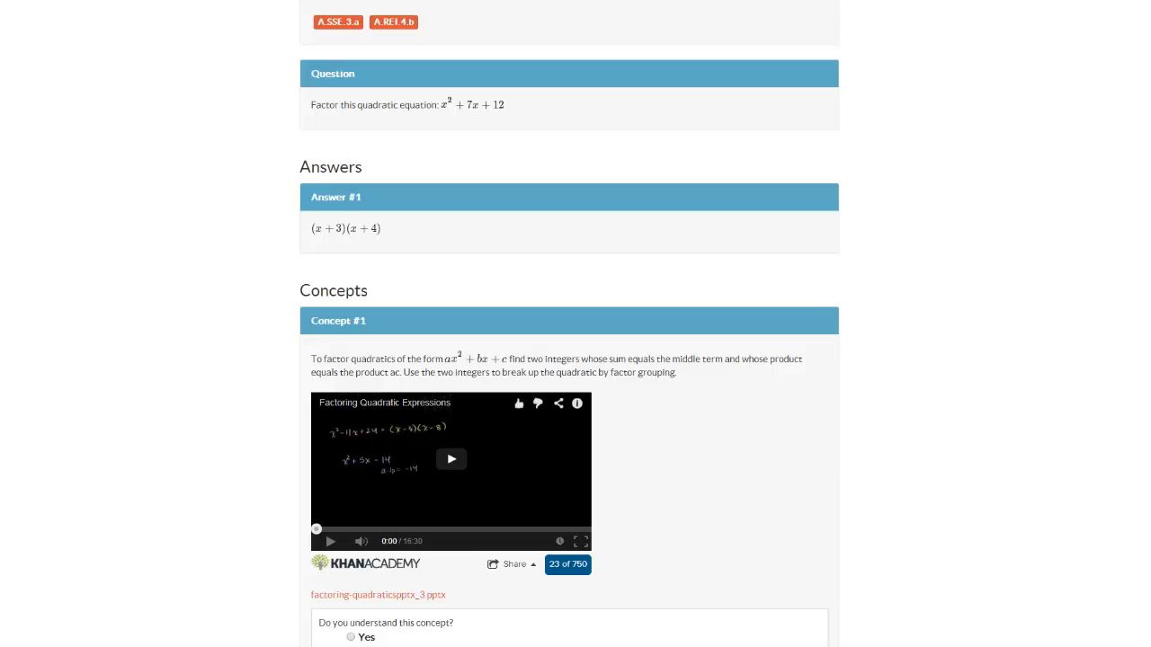
scroll(575, 323, down, 1)
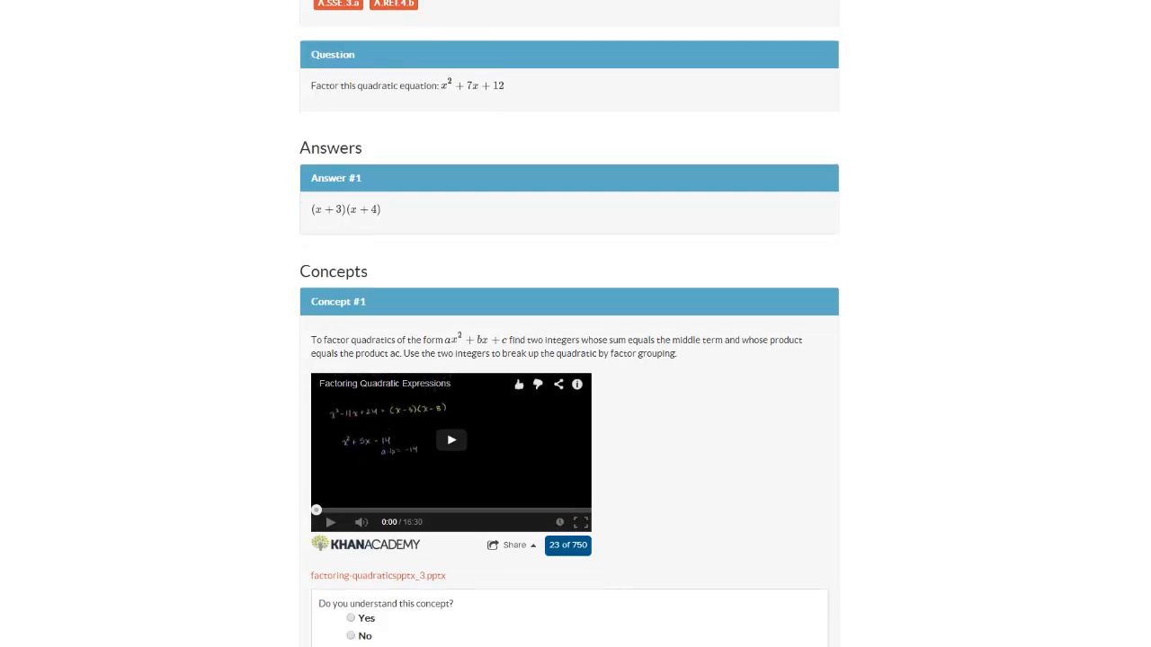
scroll(1138, 92, up, 5)
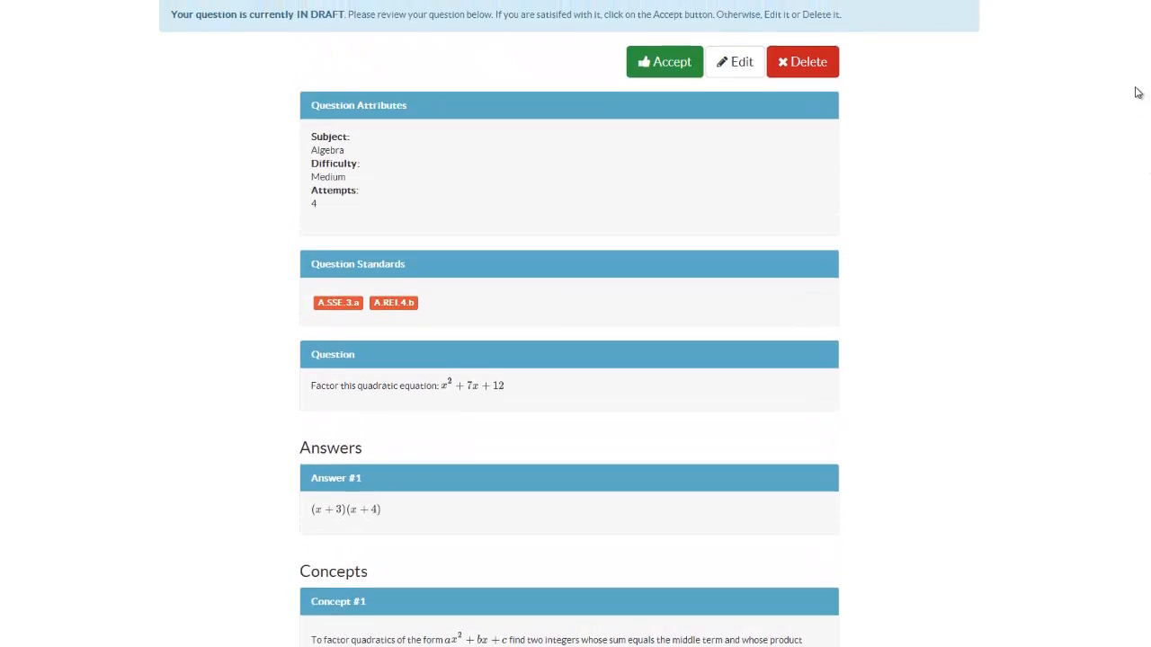
scroll(1137, 93, up, 2)
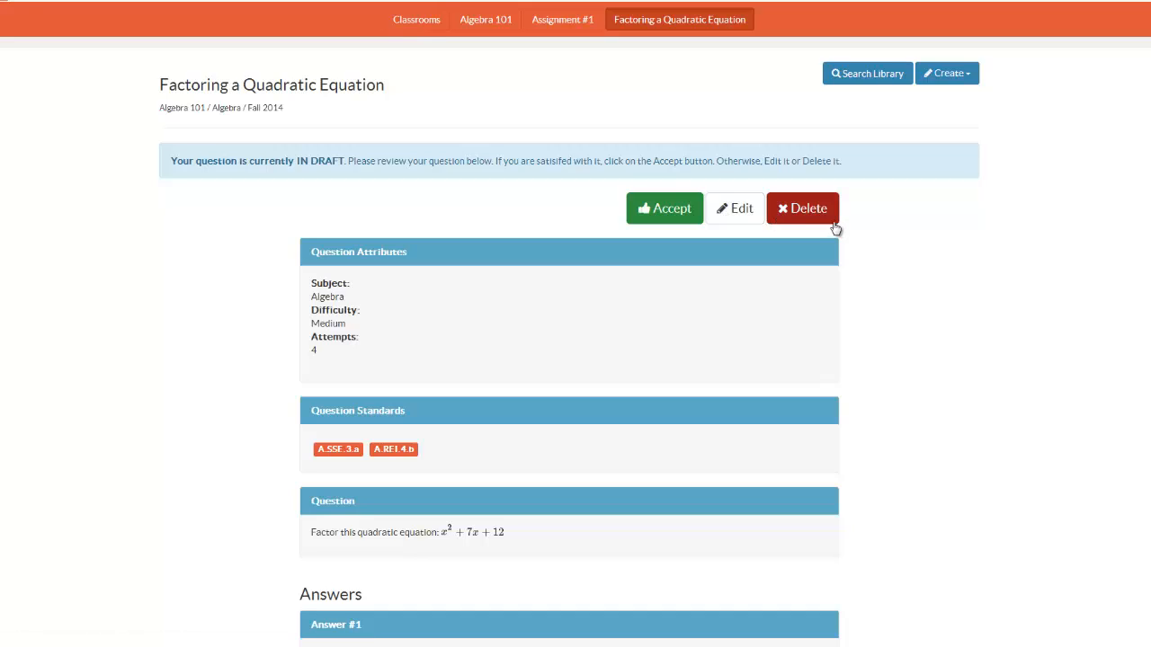
click(666, 212)
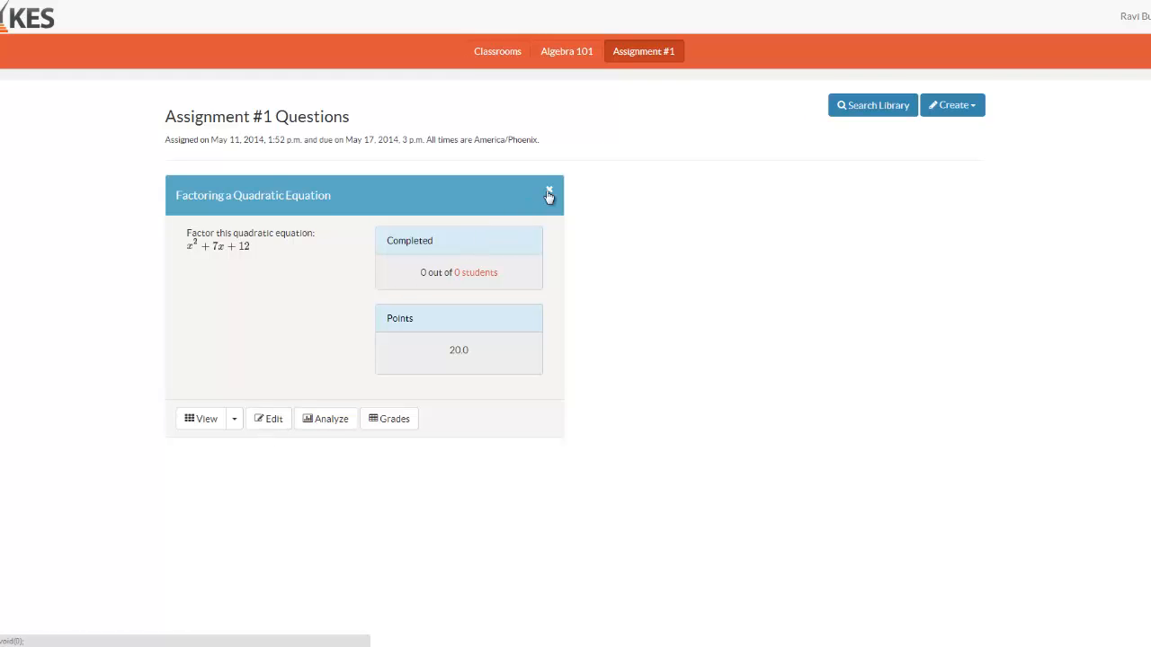
Open the student view of the "Factoring a Quadratic Equation" question from Assignment #1.
click(232, 420)
click(216, 454)
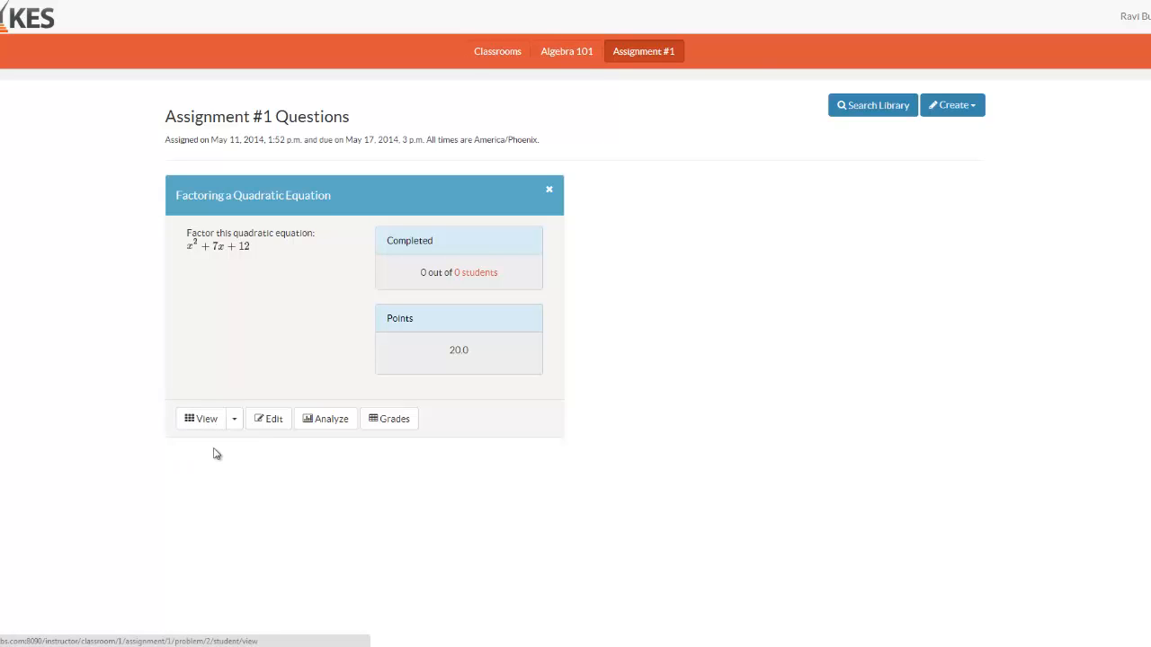